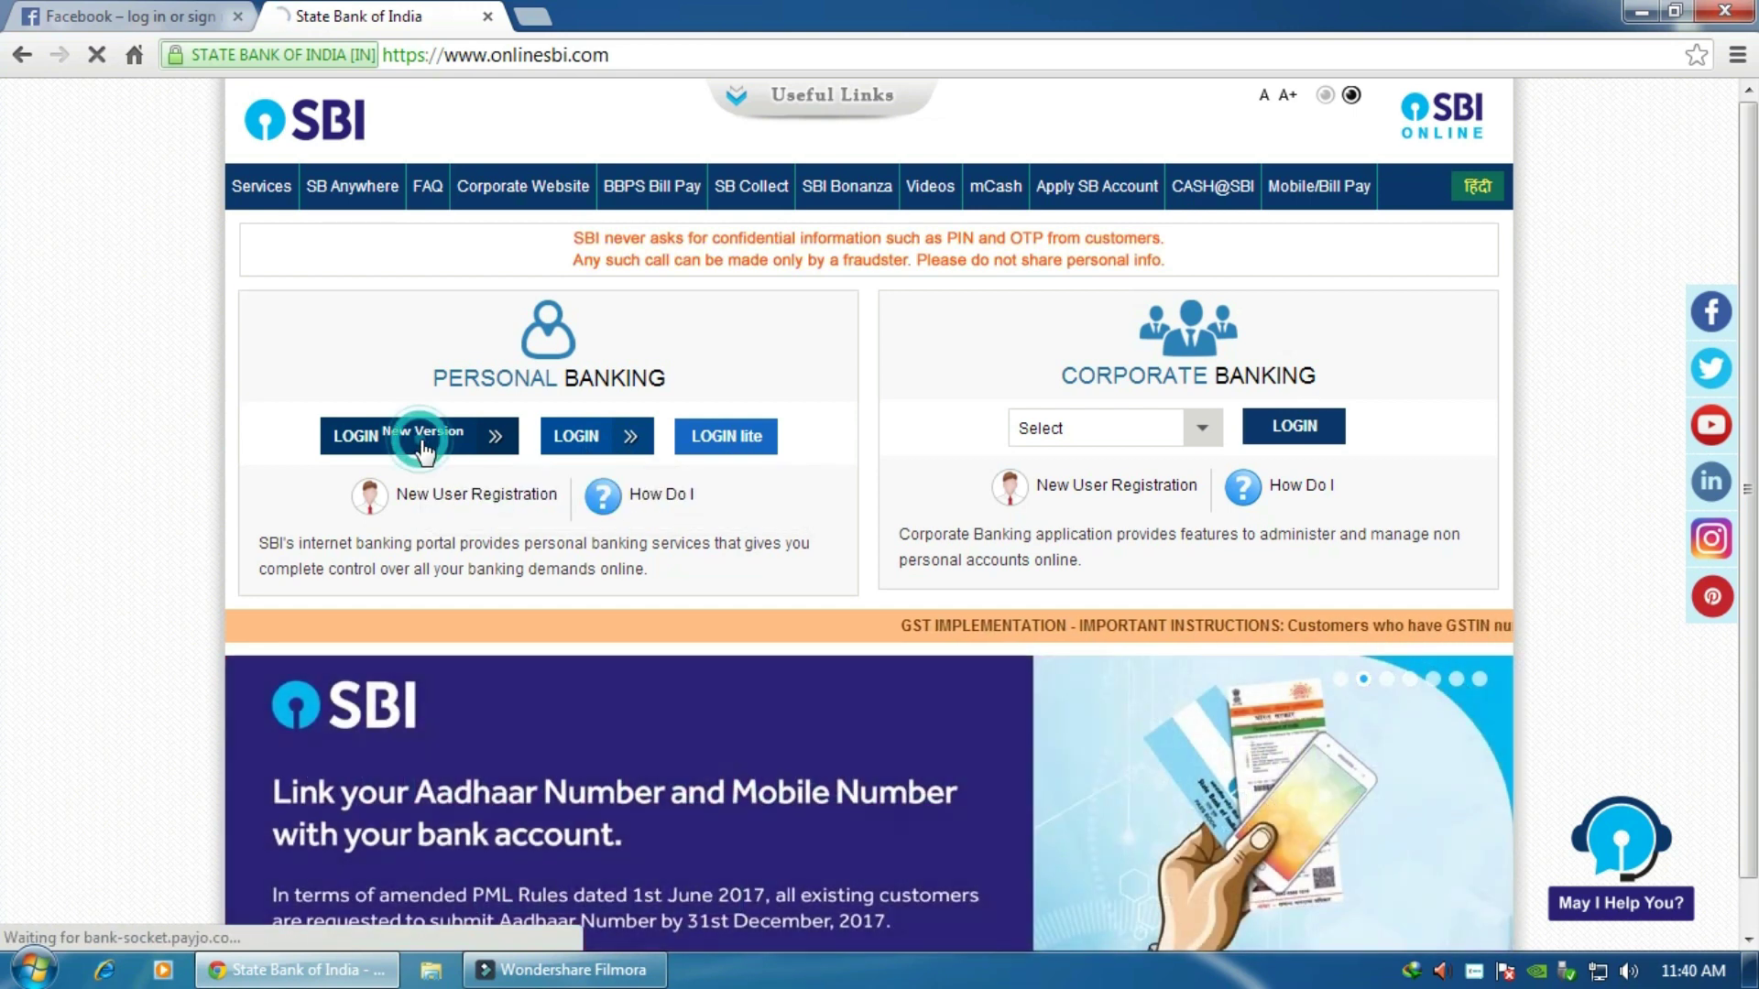
# Step: Open the new-version Personal Banking login from the onlinesbi.com home page
pyautogui.click(423, 447)
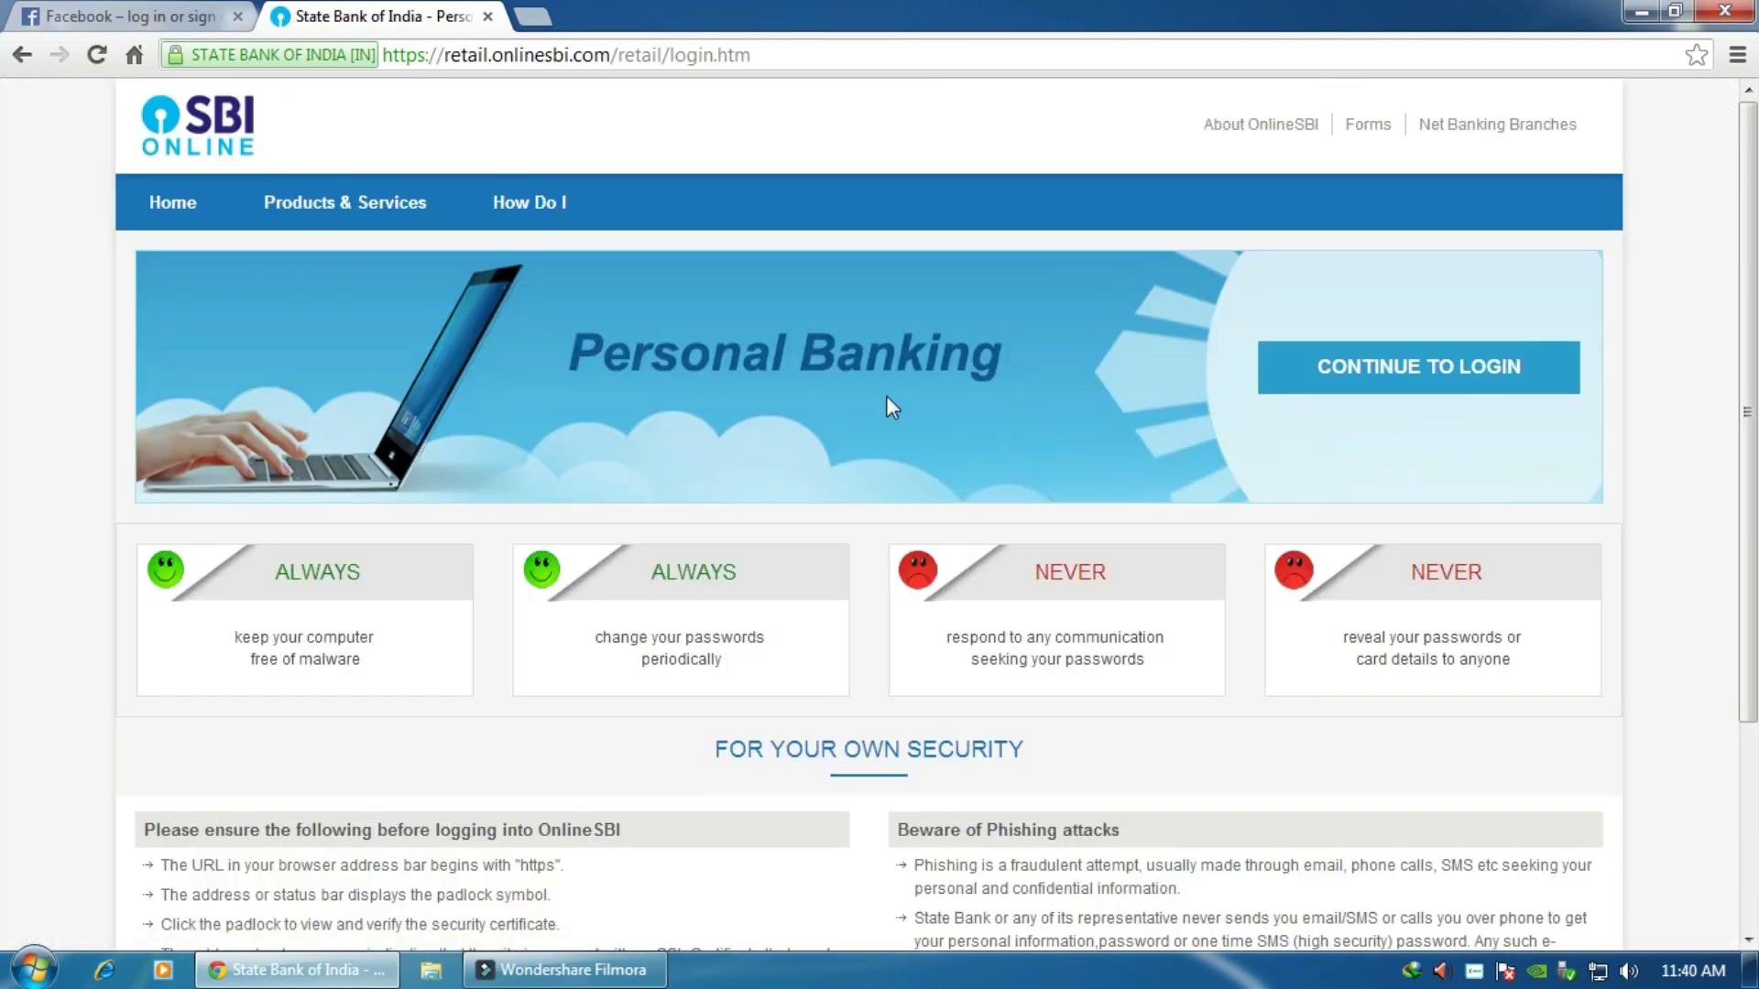
# Step: Sign in to personal internet banking with the account's username and password
pyautogui.click(1403, 371)
pyautogui.write('an')
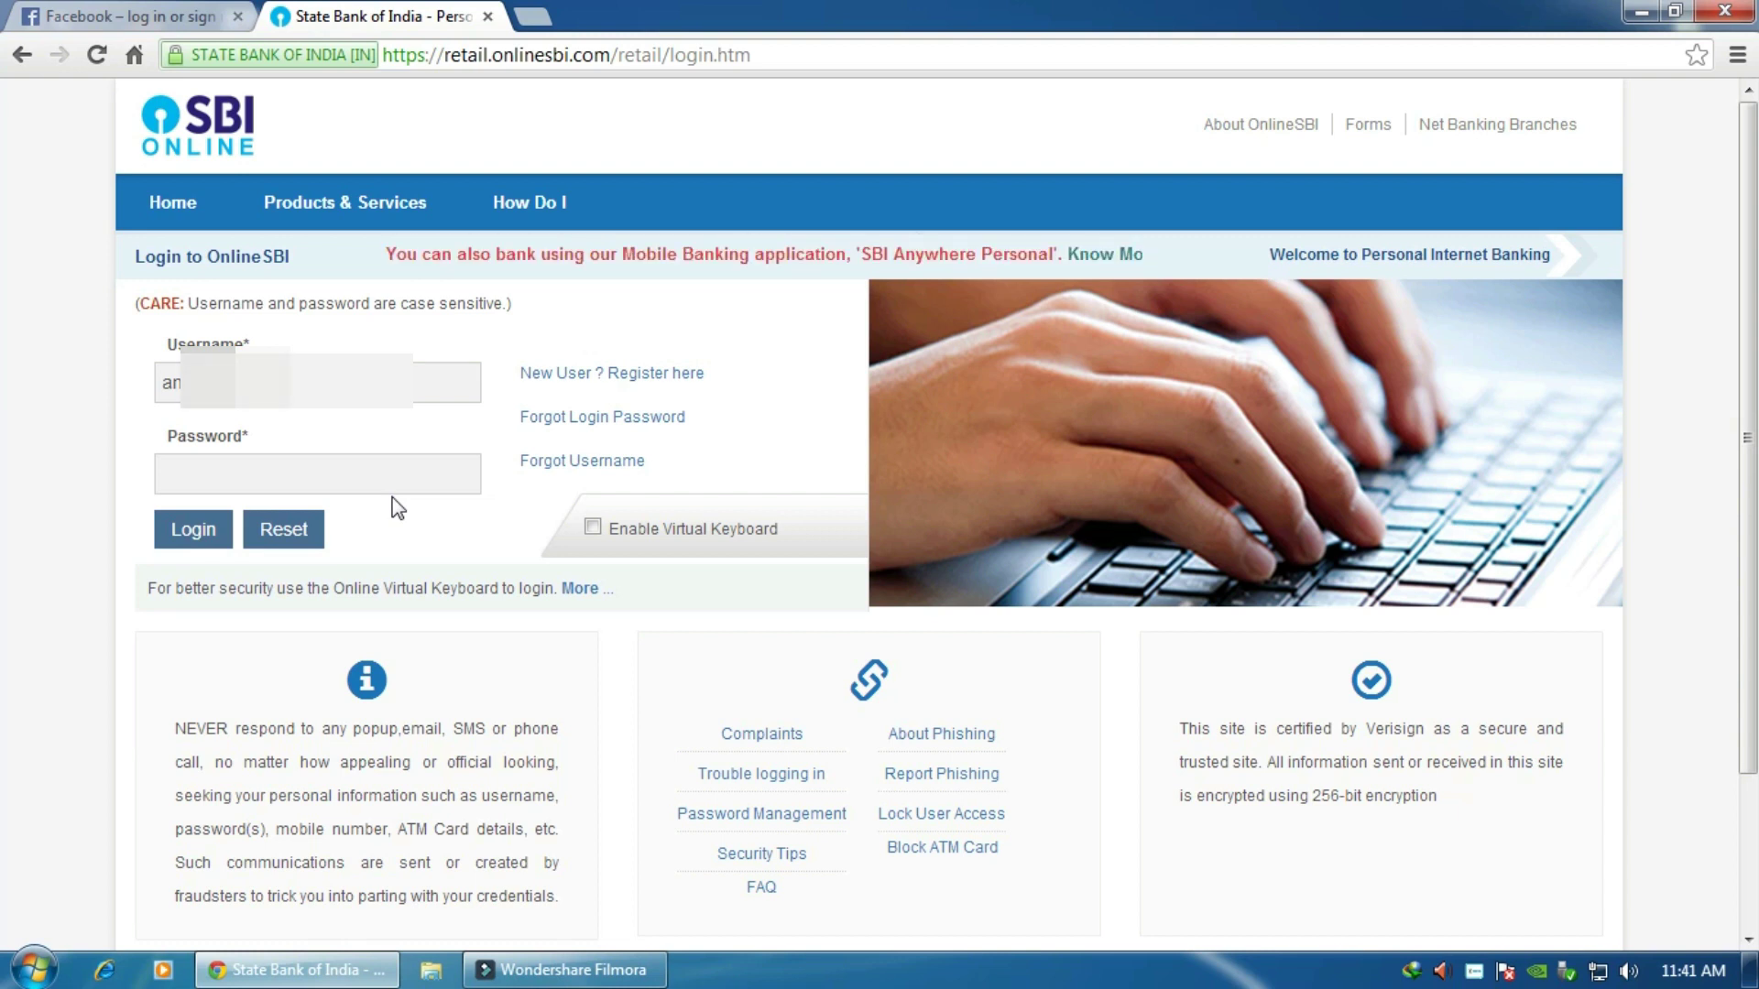
pyautogui.click(201, 477)
pyautogui.write('•')
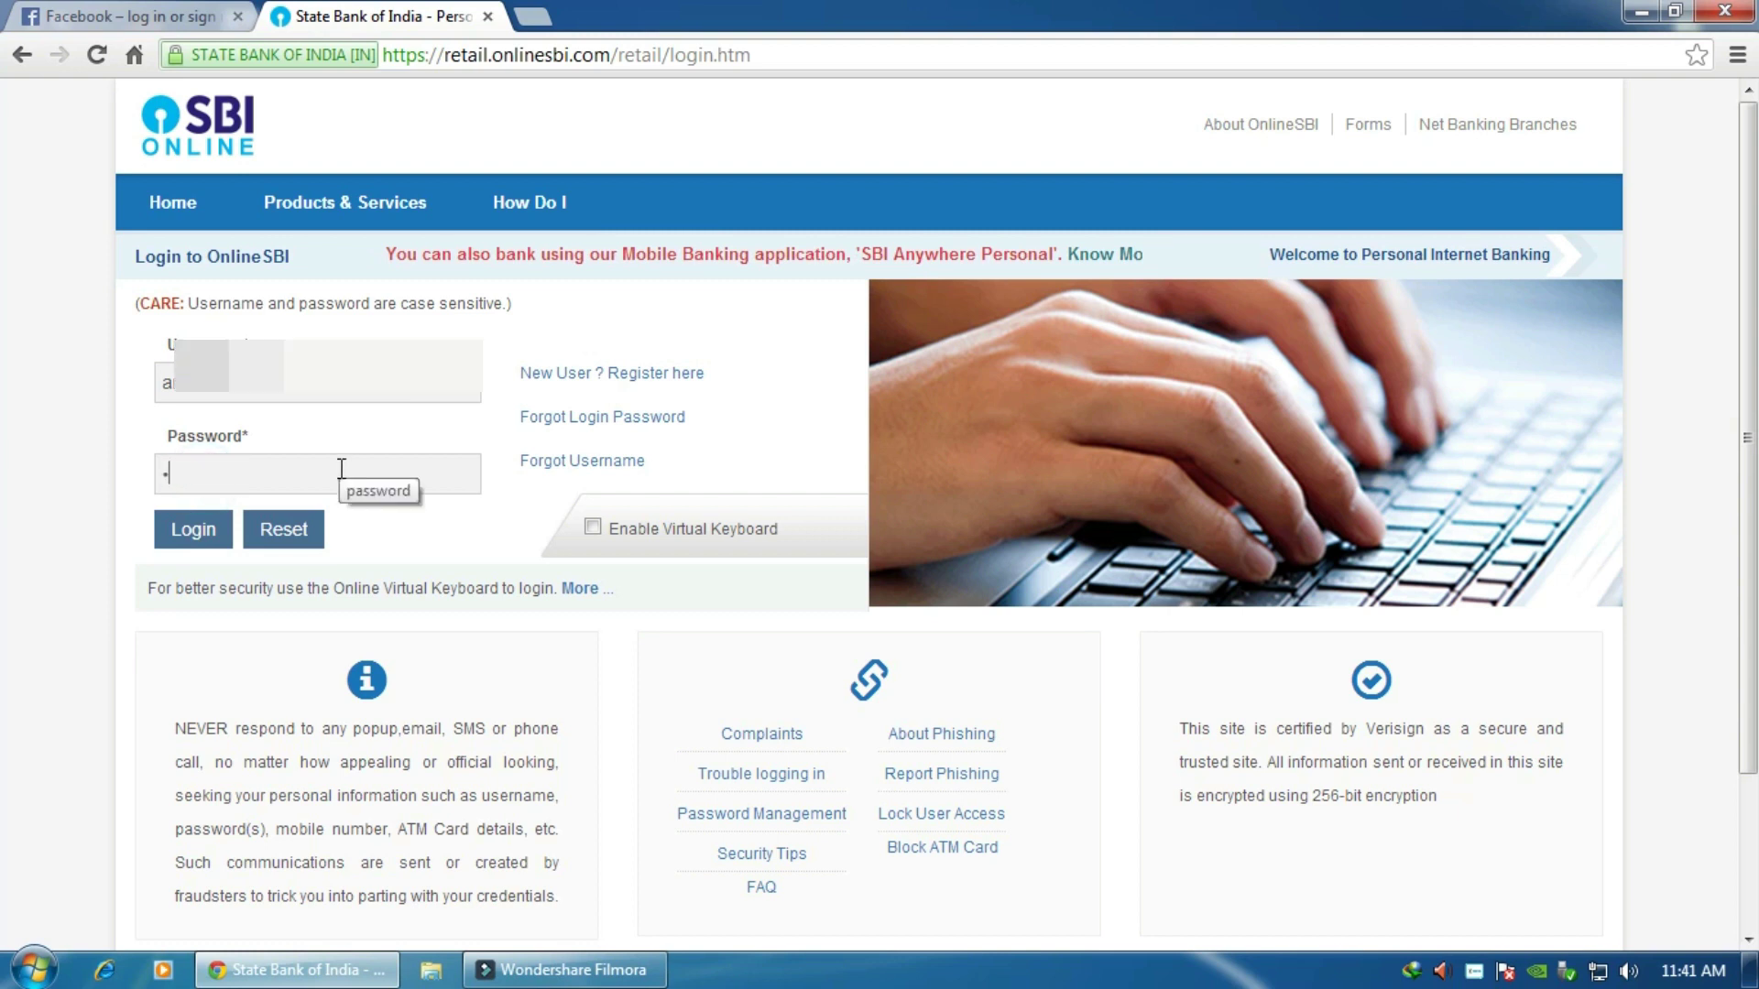
pyautogui.write('••••••••••••')
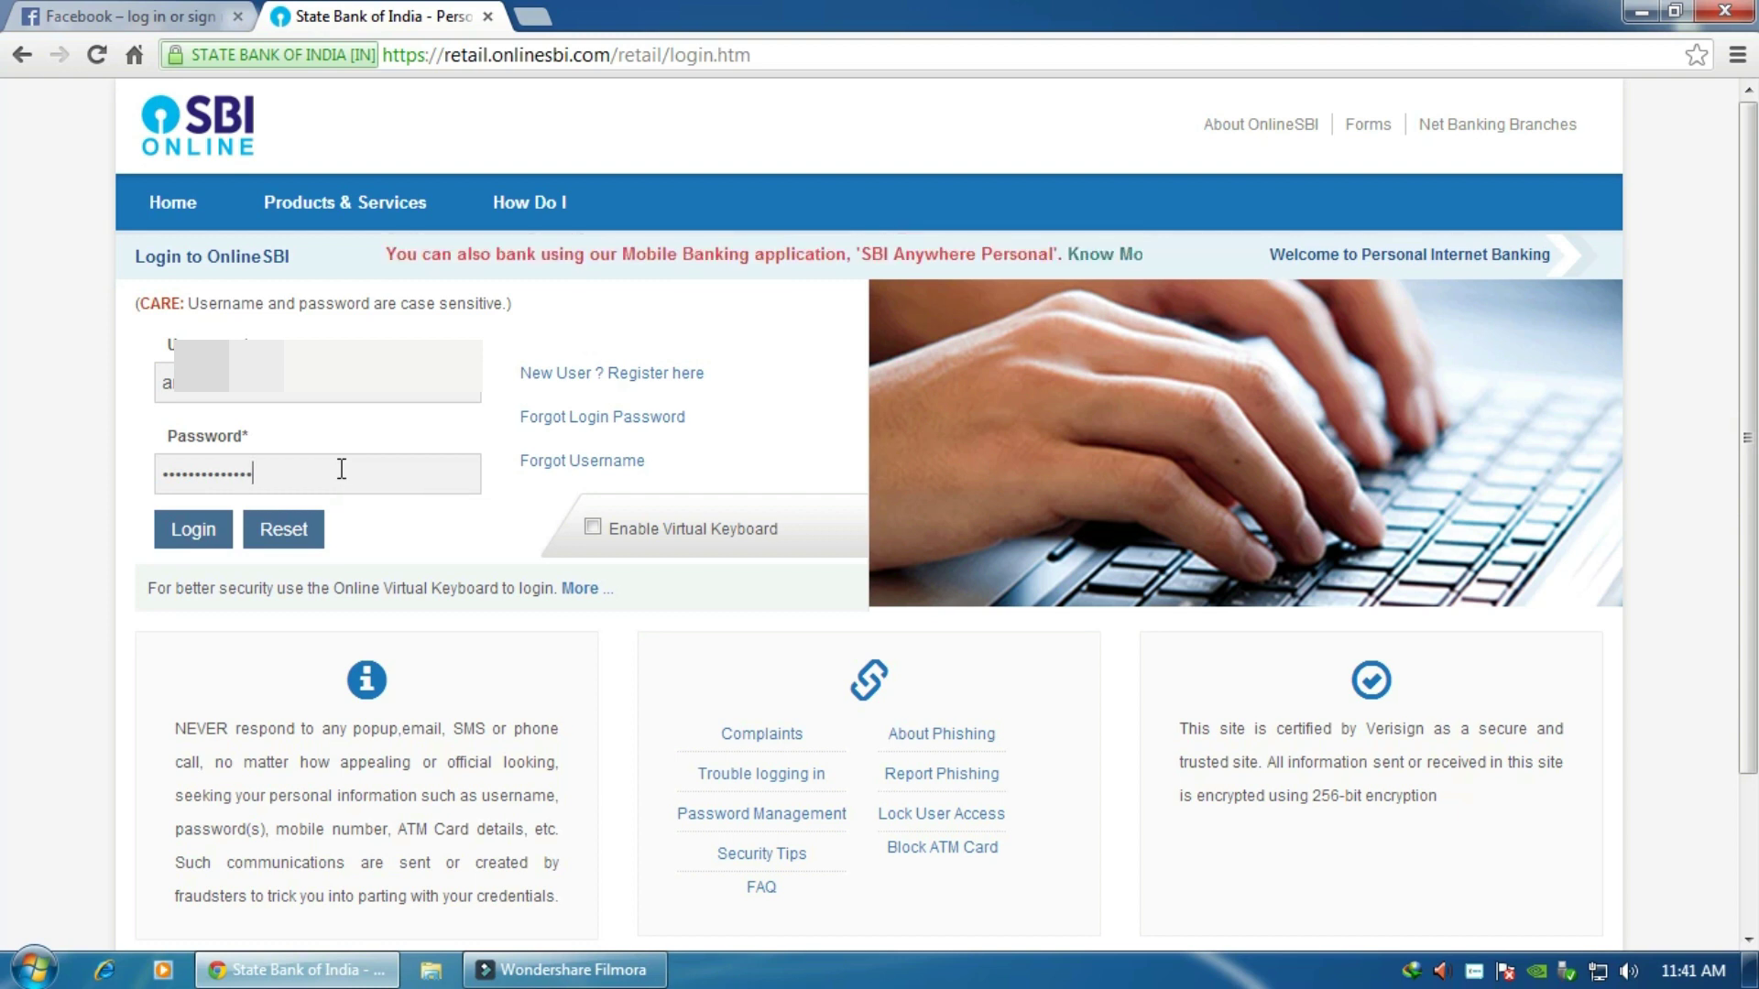
pyautogui.write('•••')
pyautogui.click(188, 529)
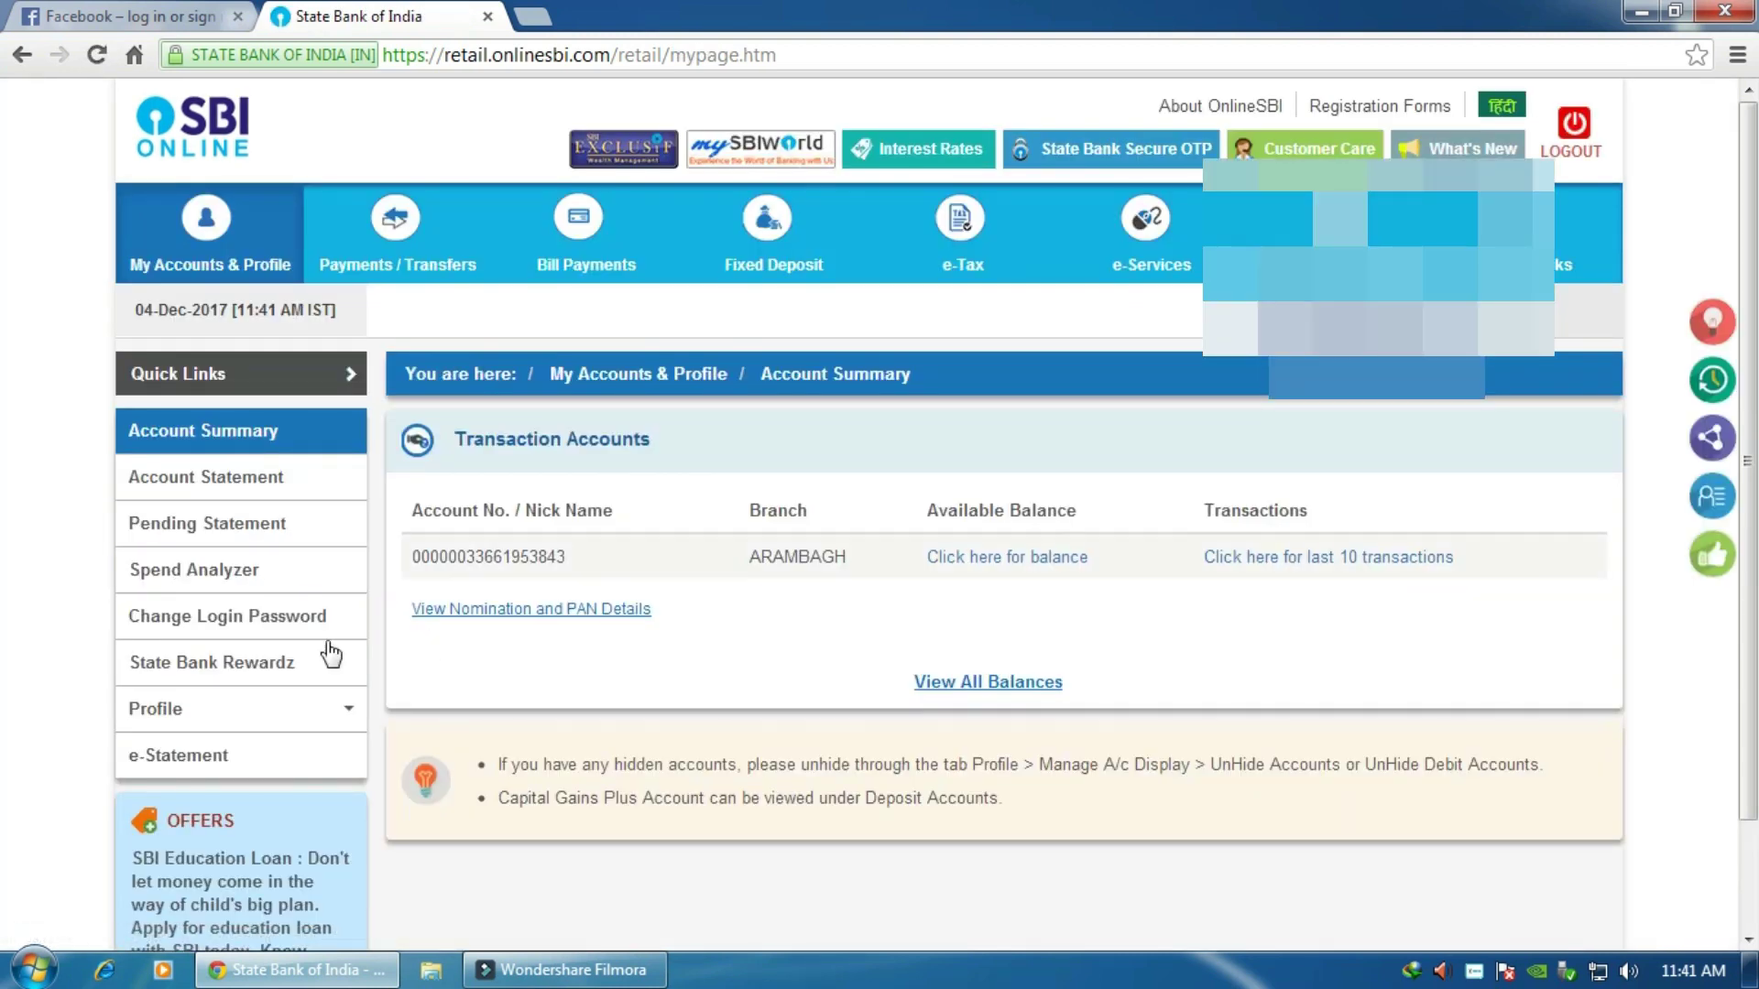
# Step: Go to Profile > PAN Registration and enter the profile password
pyautogui.moveTo(343, 707)
pyautogui.scroll(-2, 760, 659)
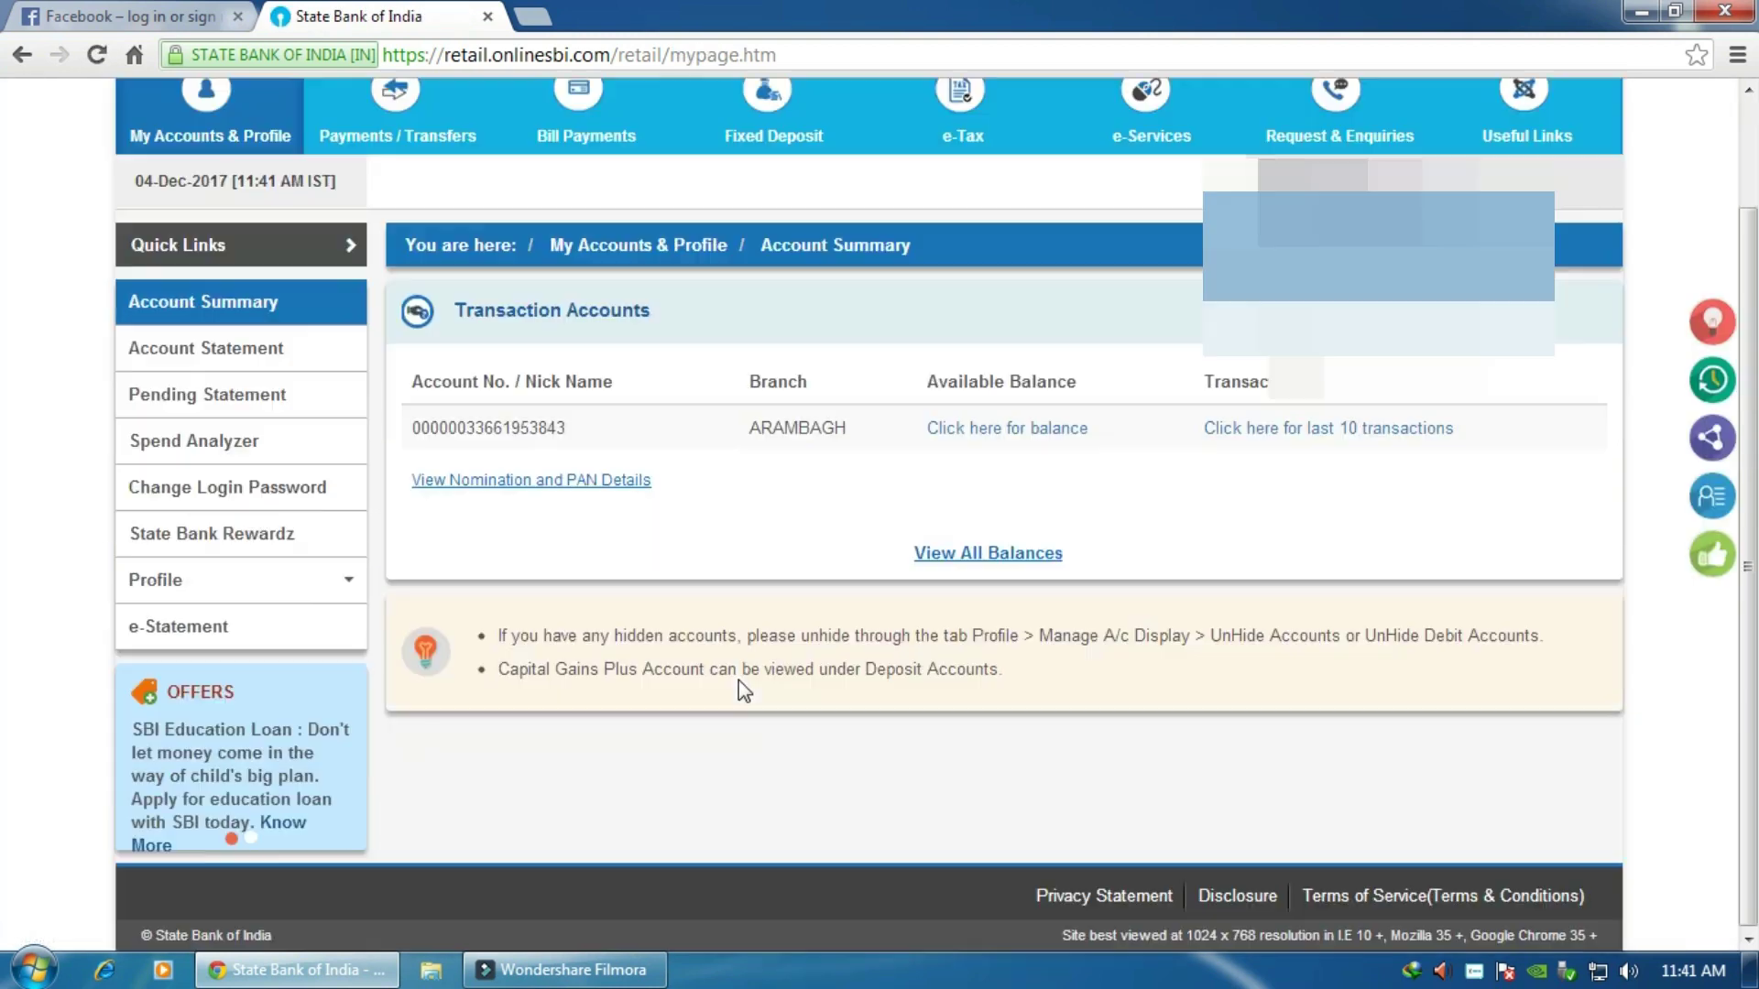
pyautogui.moveTo(302, 584)
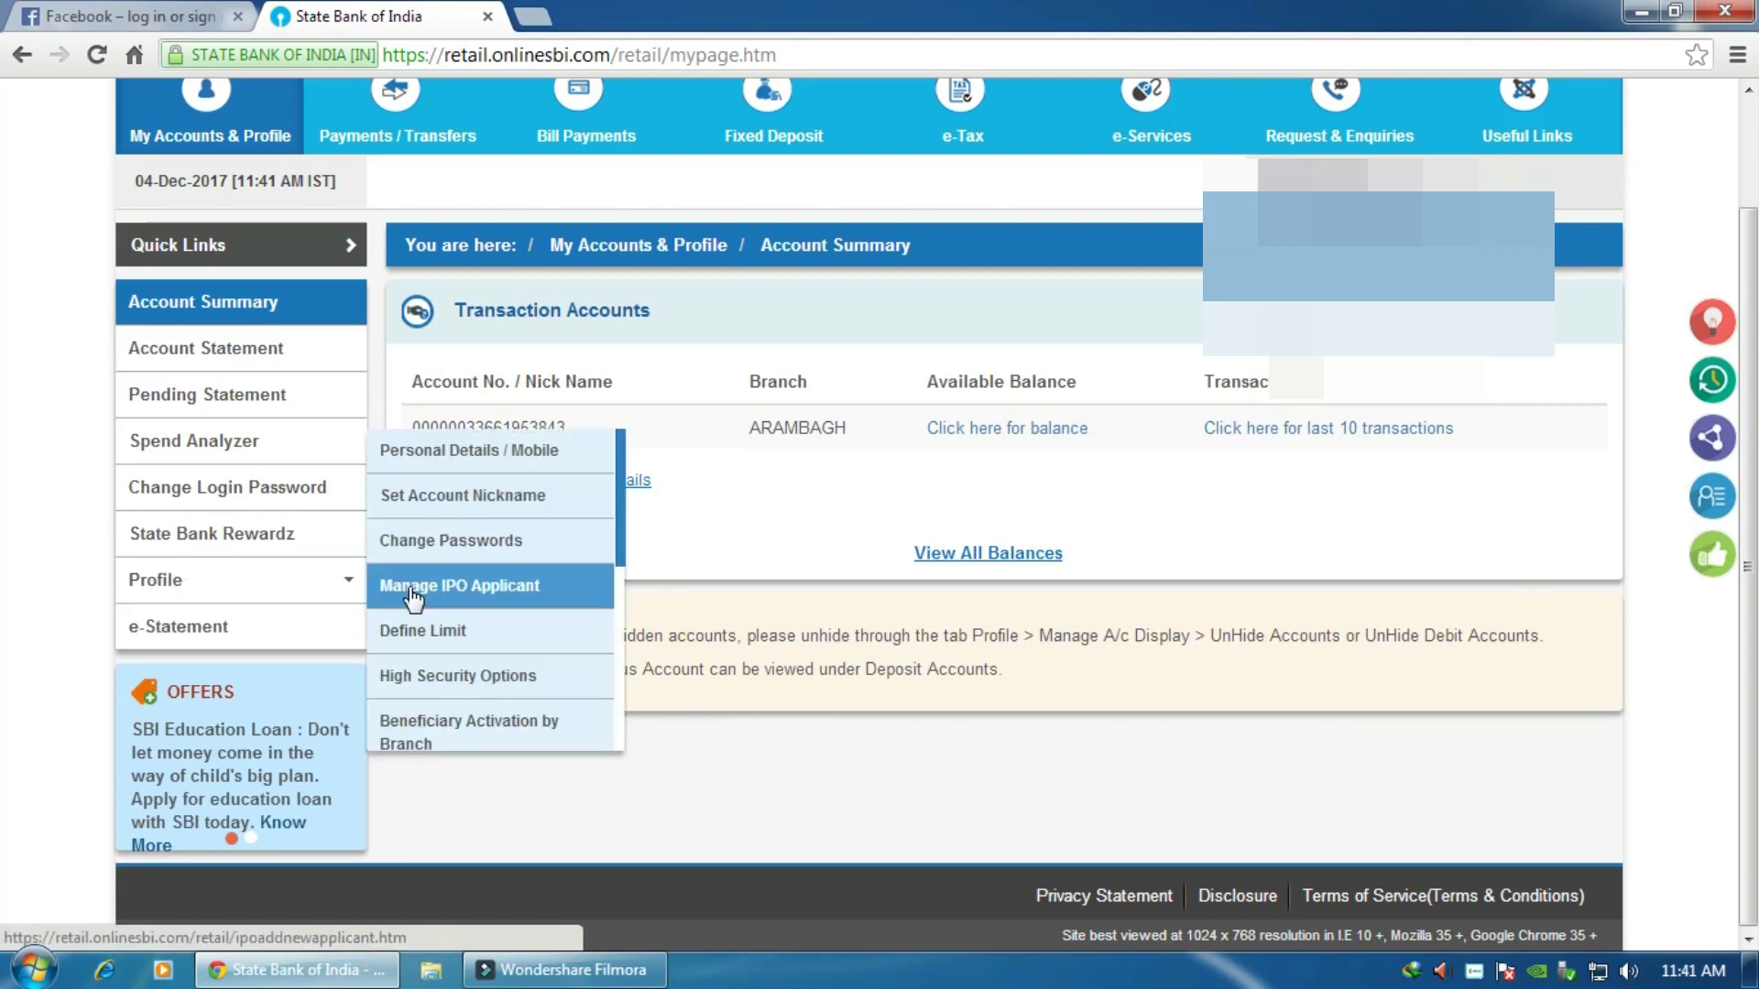
pyautogui.scroll(-3, 455, 701)
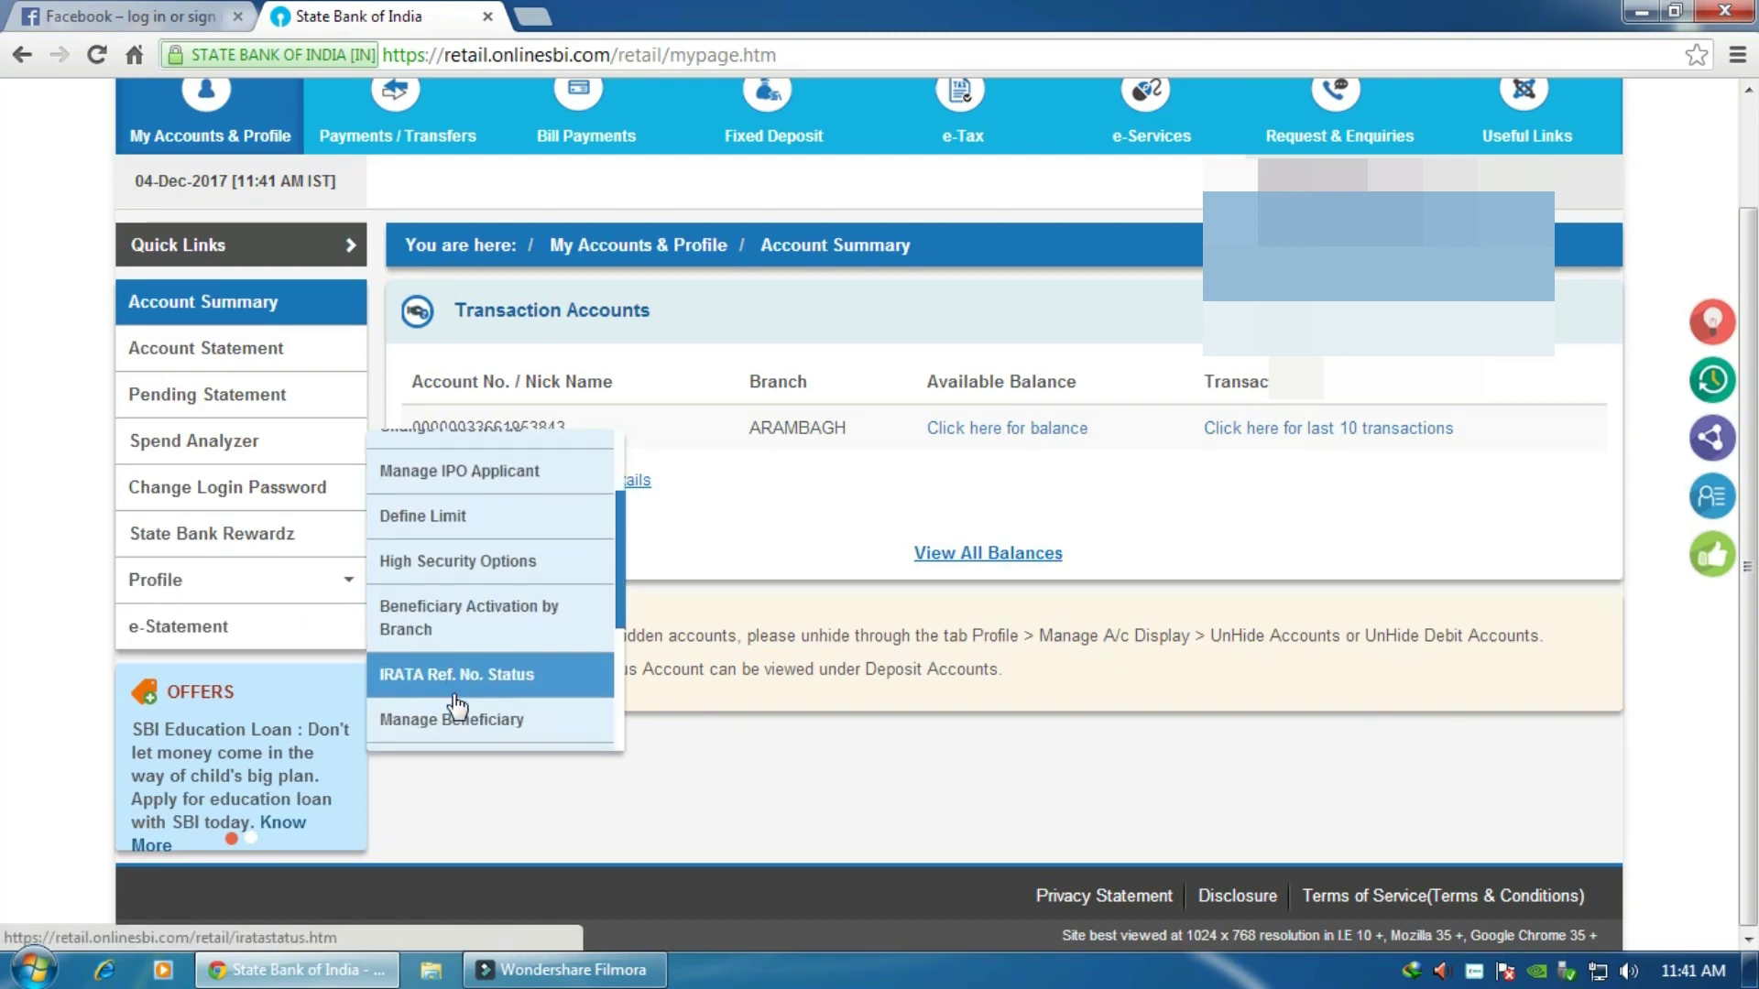
pyautogui.scroll(-2, 455, 705)
pyautogui.click(446, 701)
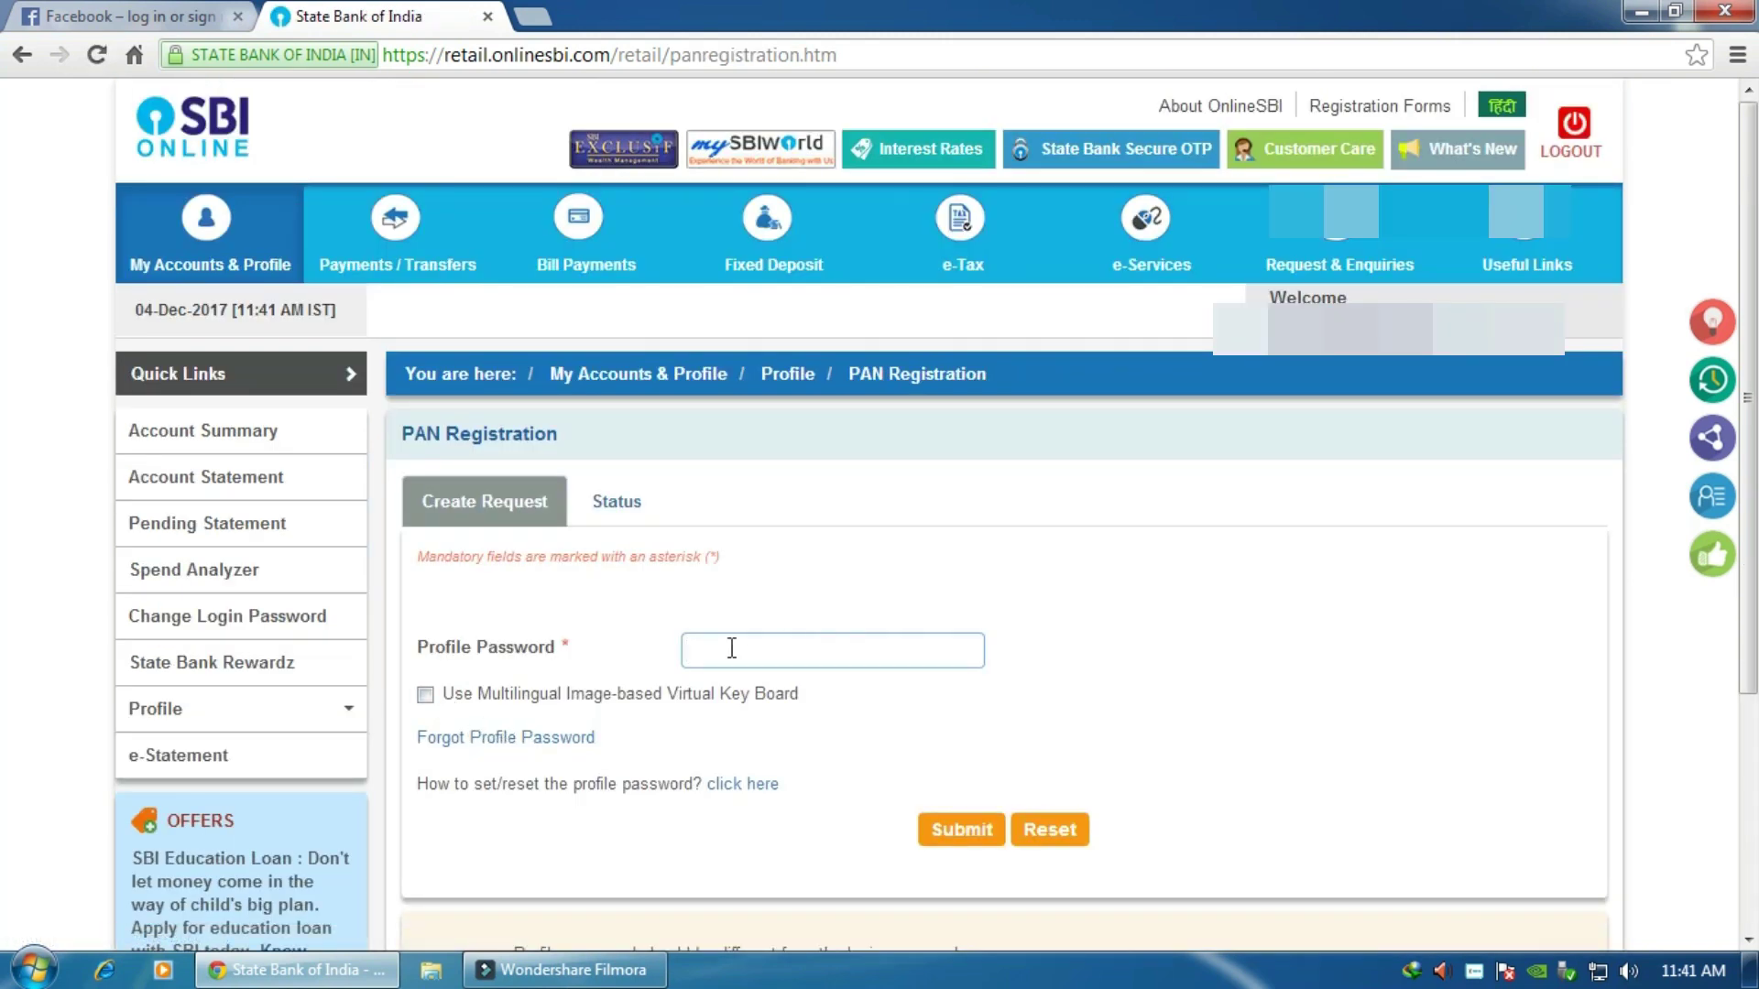
pyautogui.write('••')
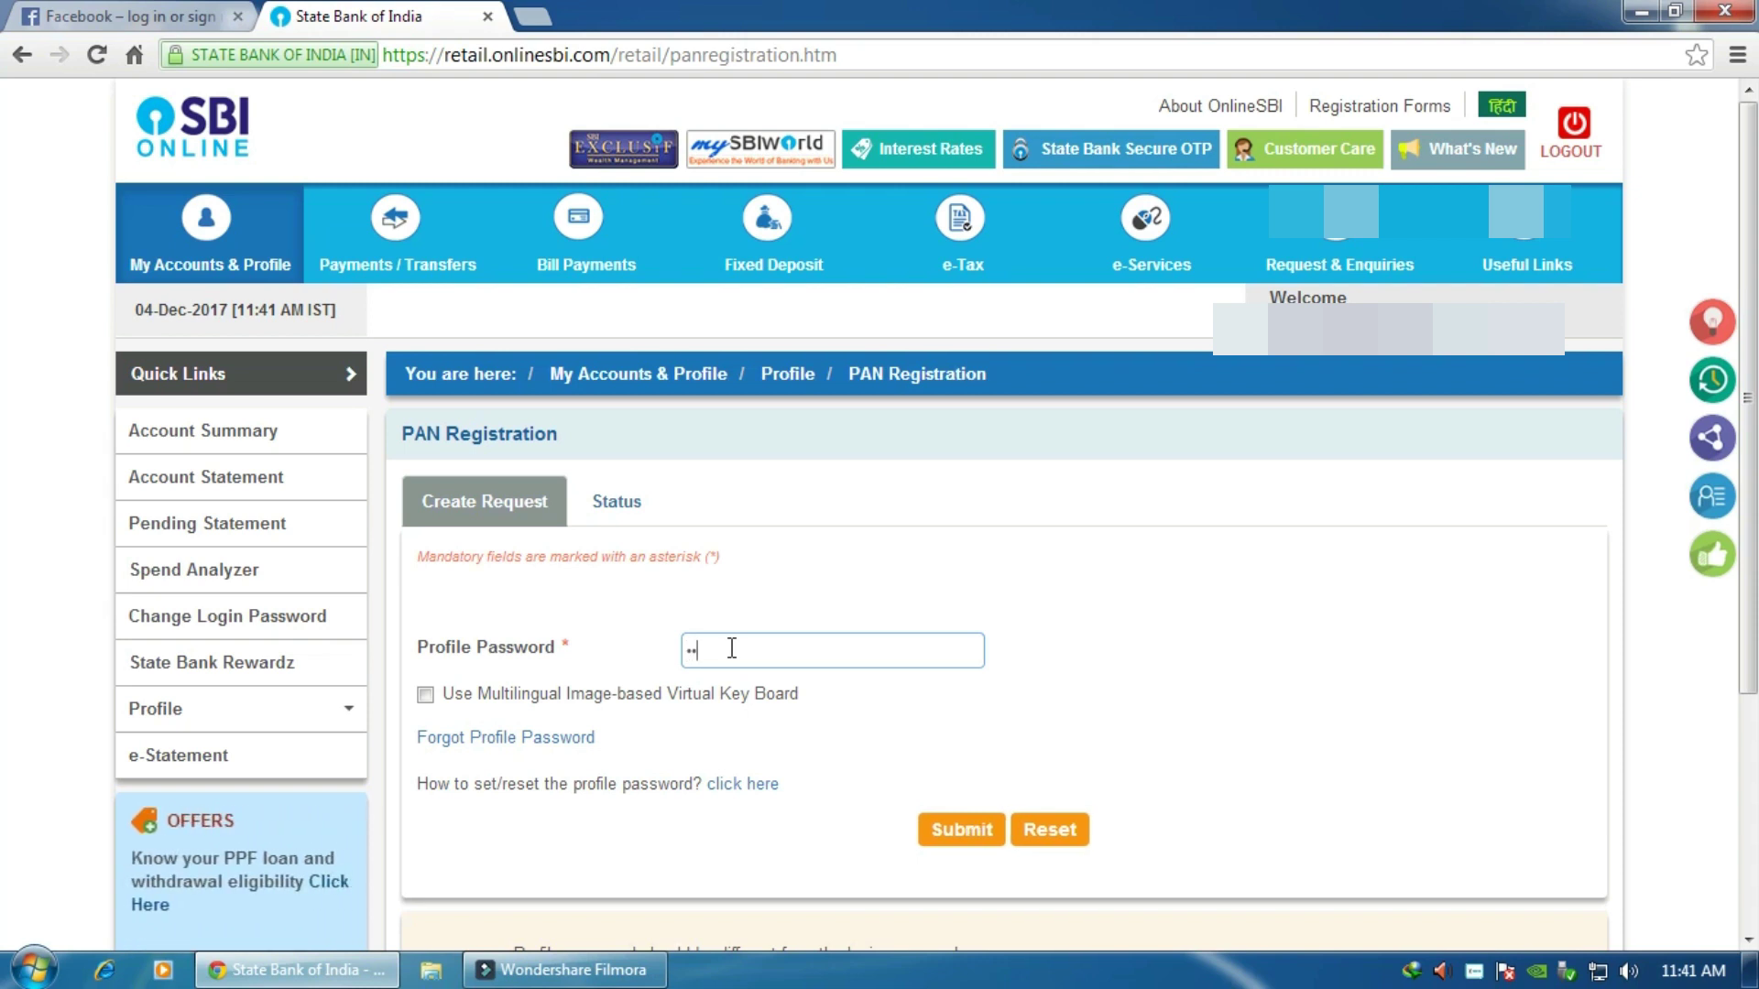
pyautogui.write('•••••')
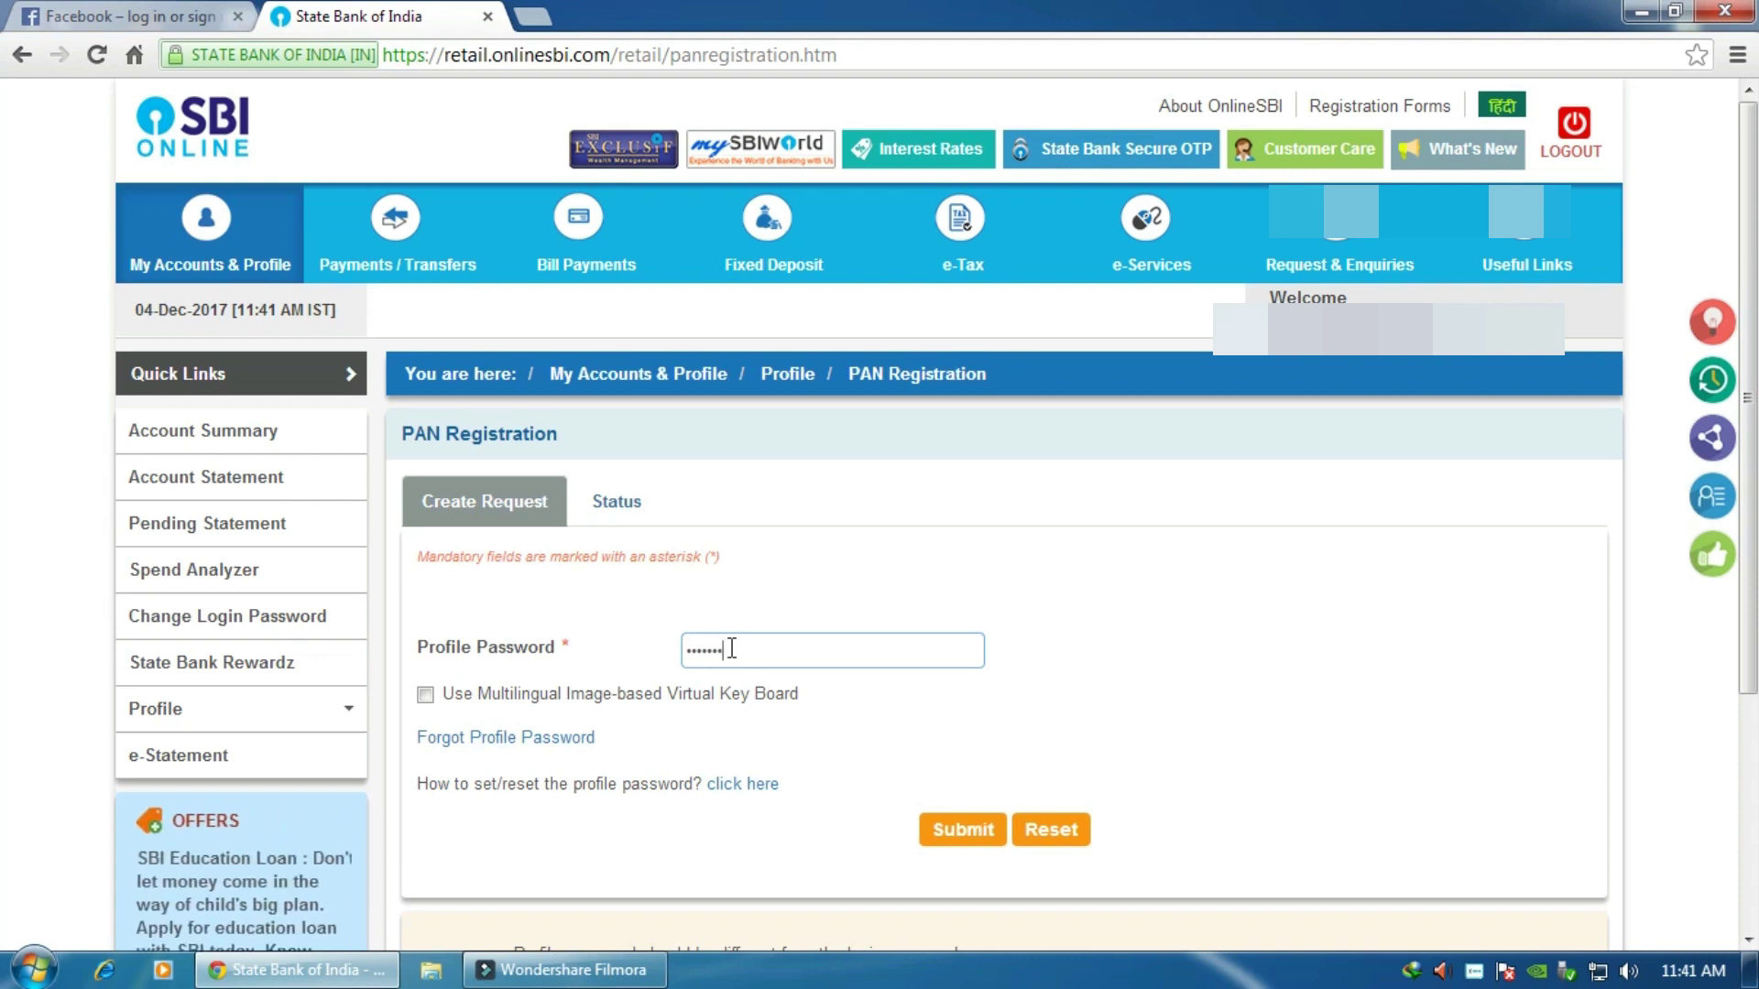
pyautogui.write('••••')
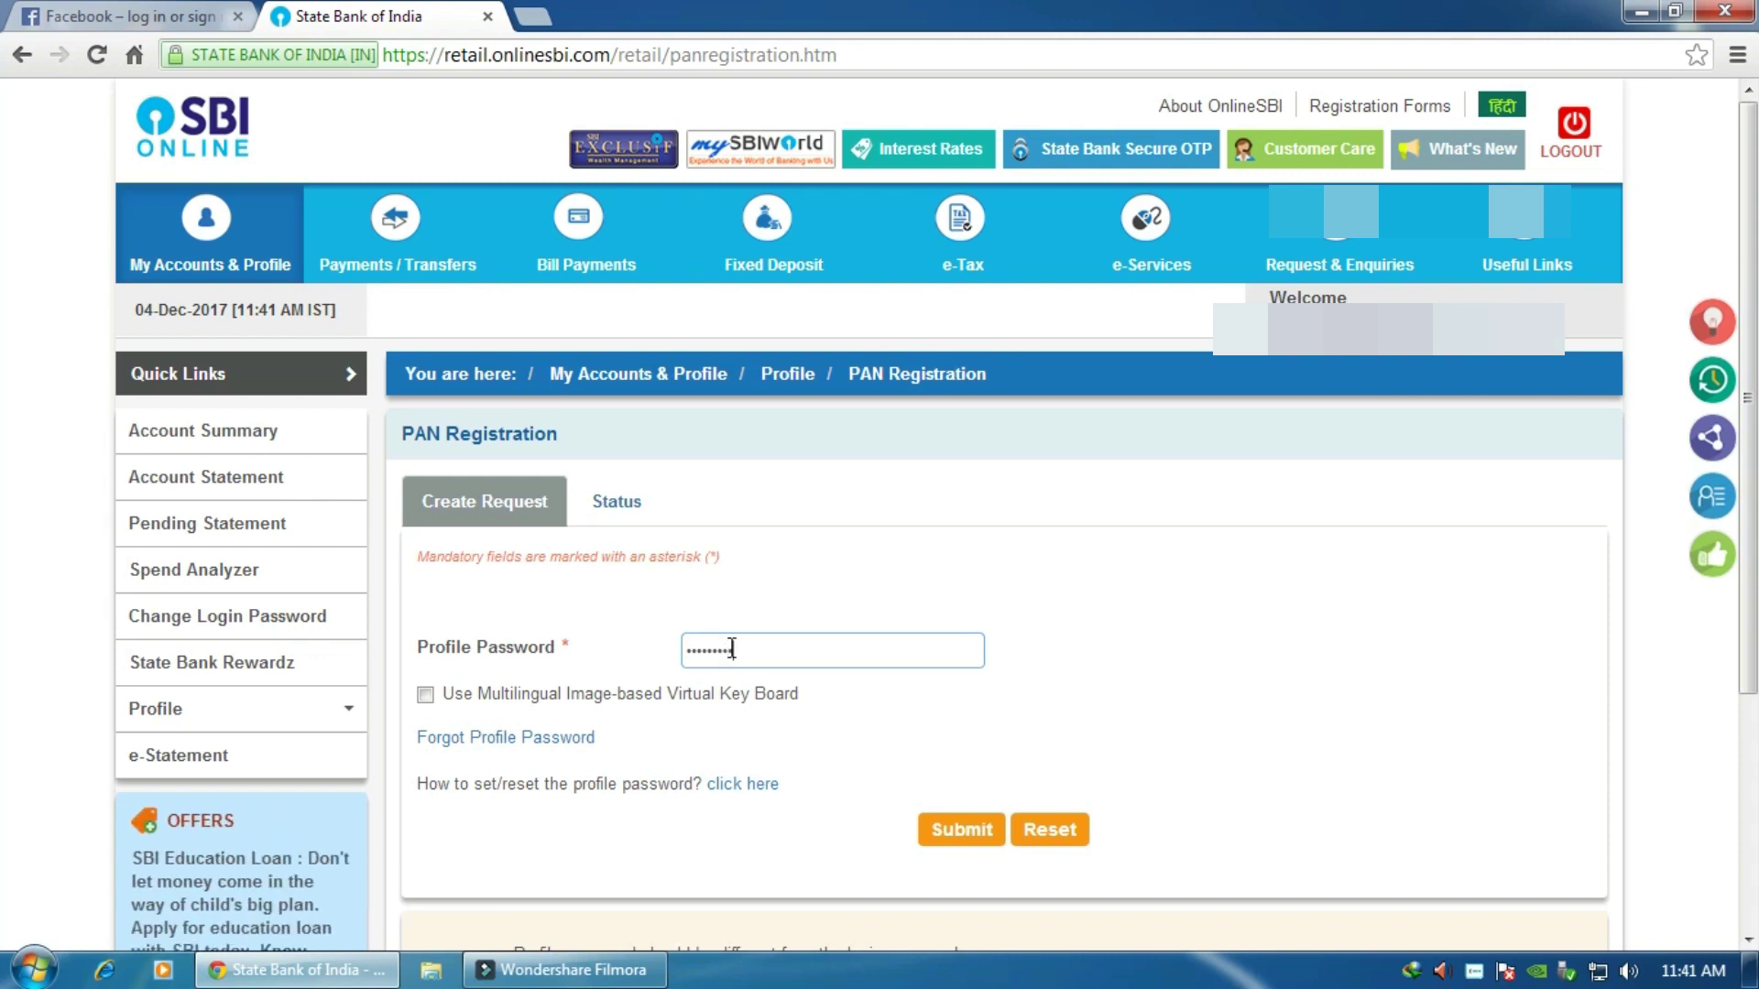
pyautogui.write('••••')
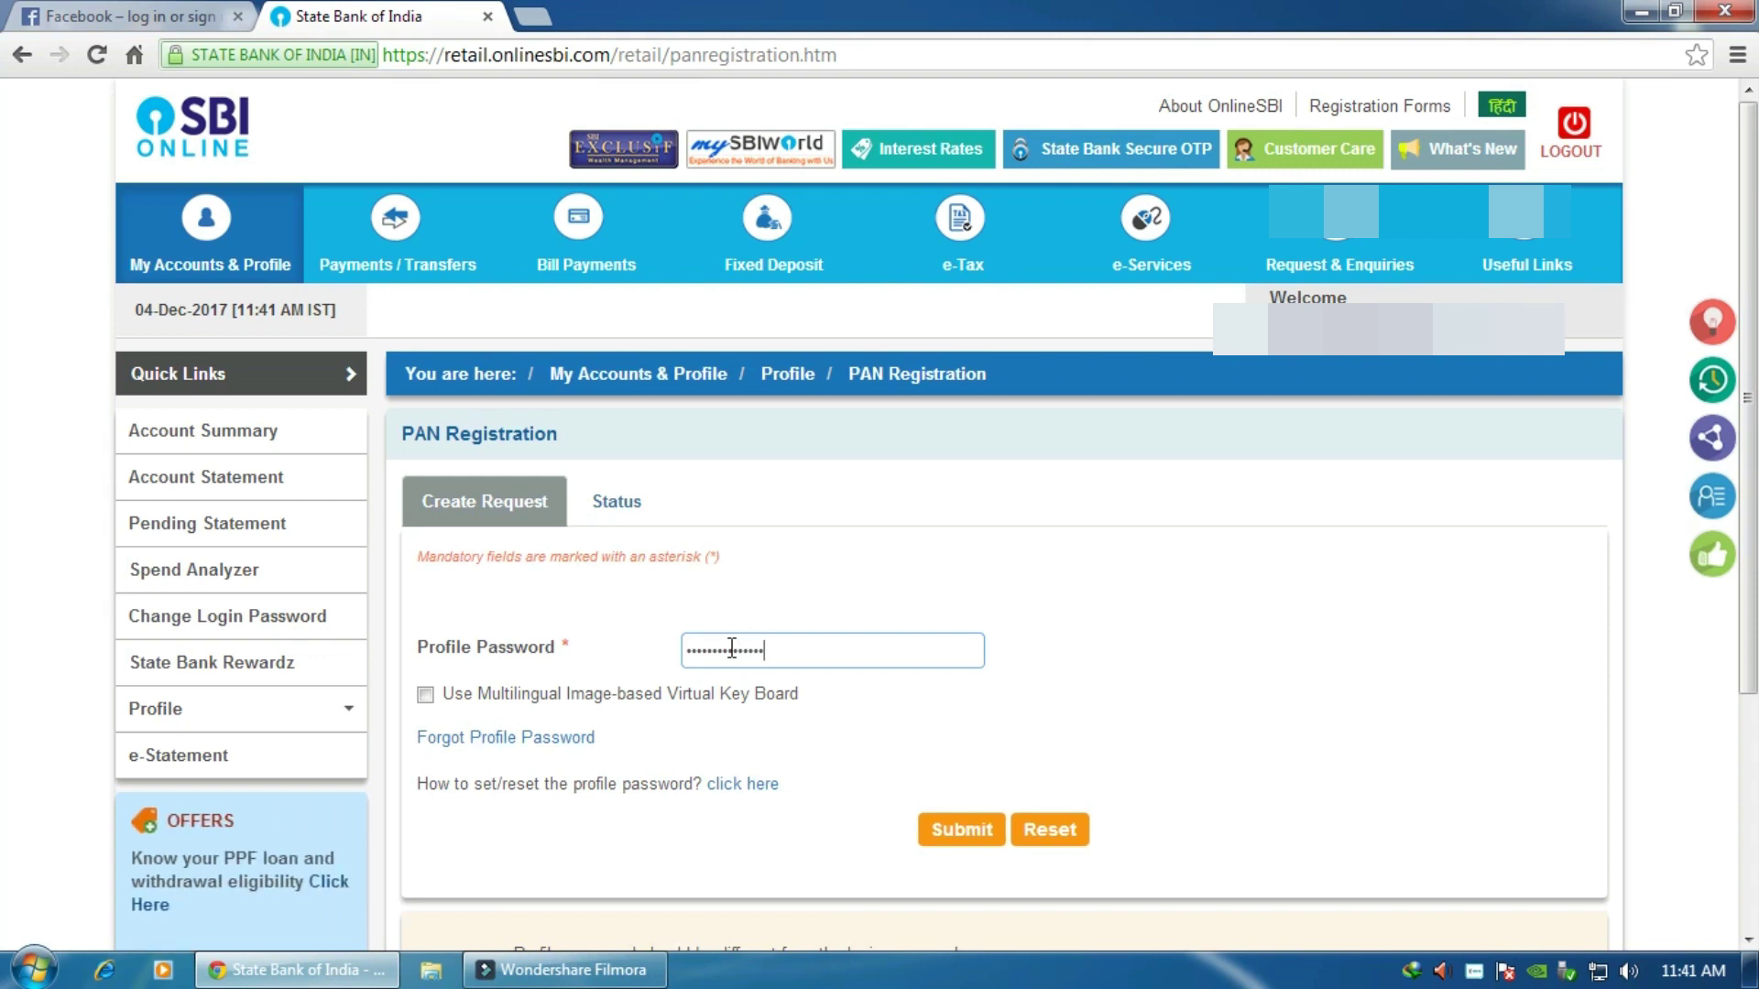
# Step: Pass the profile password check, then register the customer's PAN in both PAN fields
pyautogui.click(960, 836)
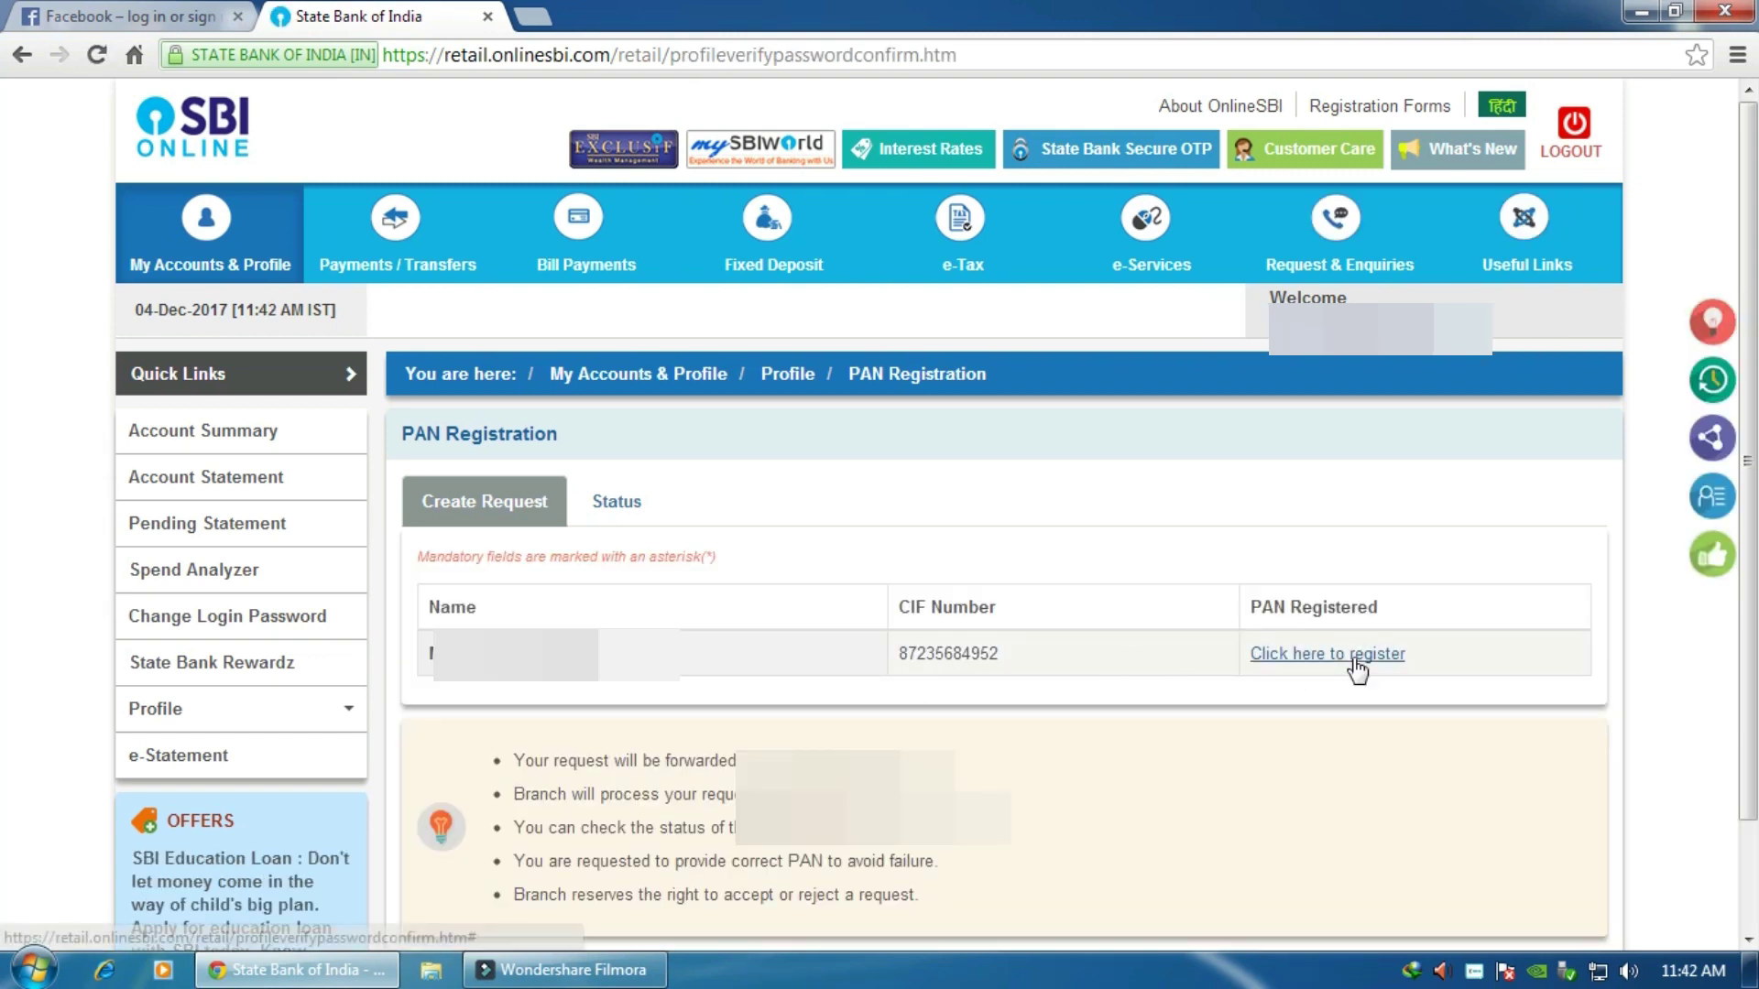
pyautogui.click(1316, 656)
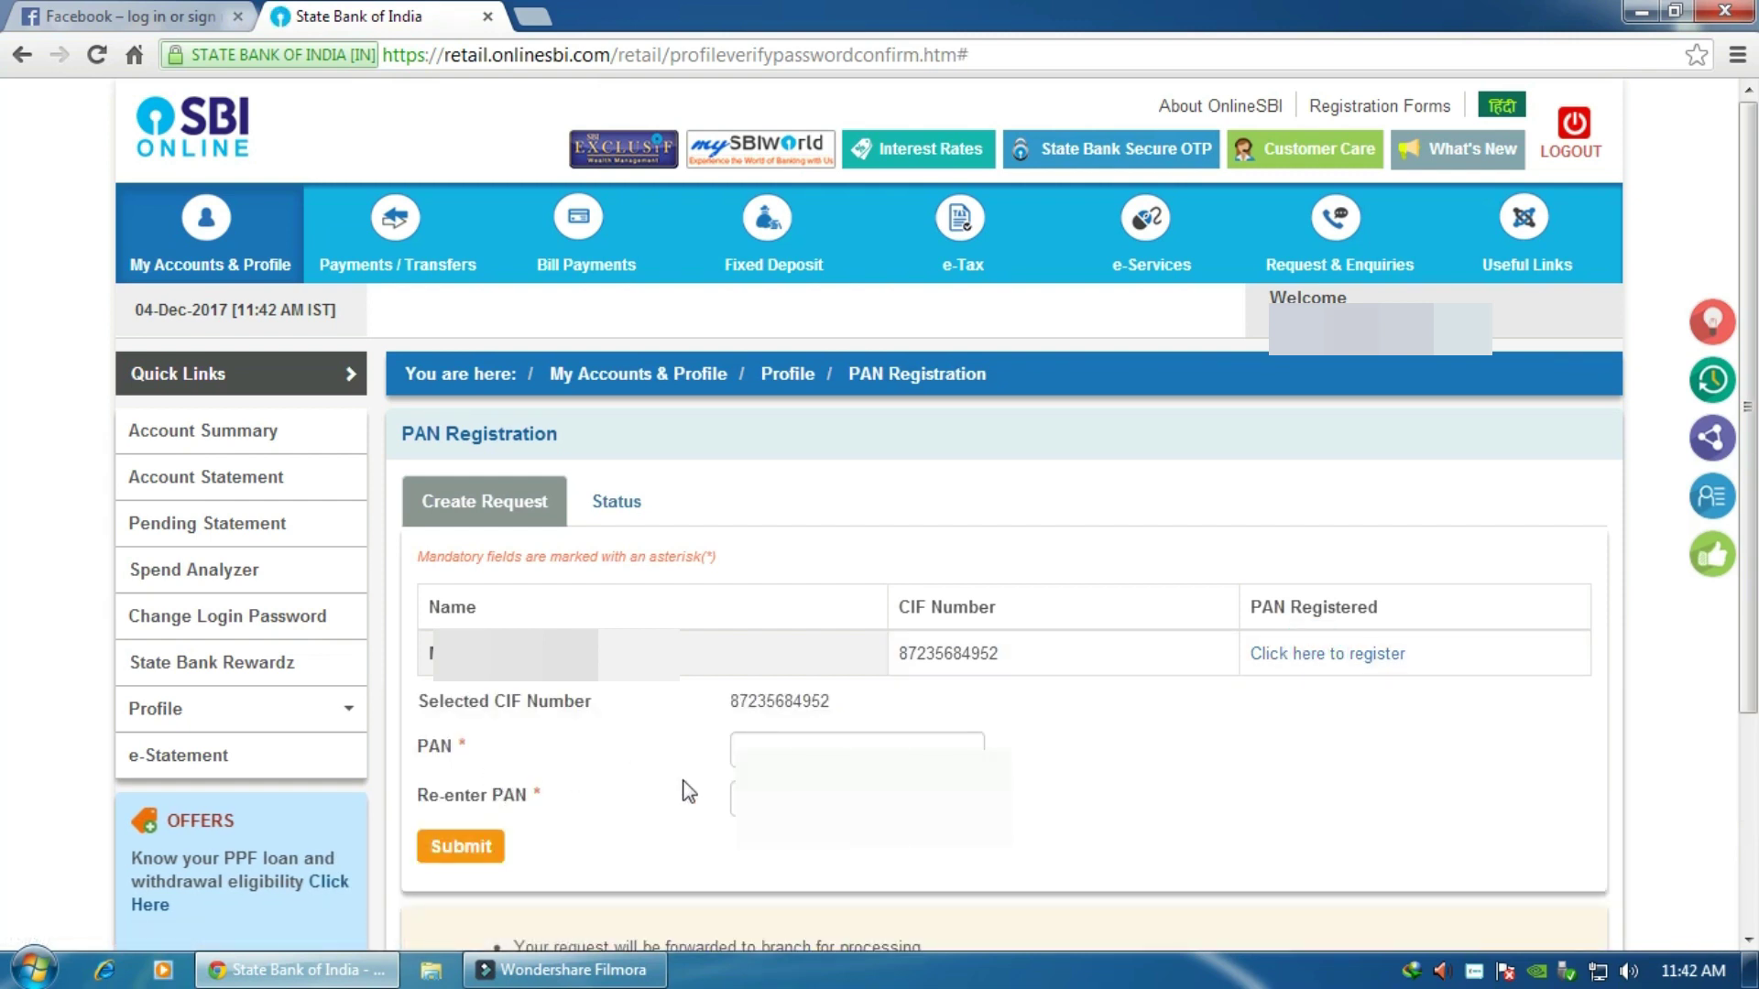
pyautogui.click(781, 746)
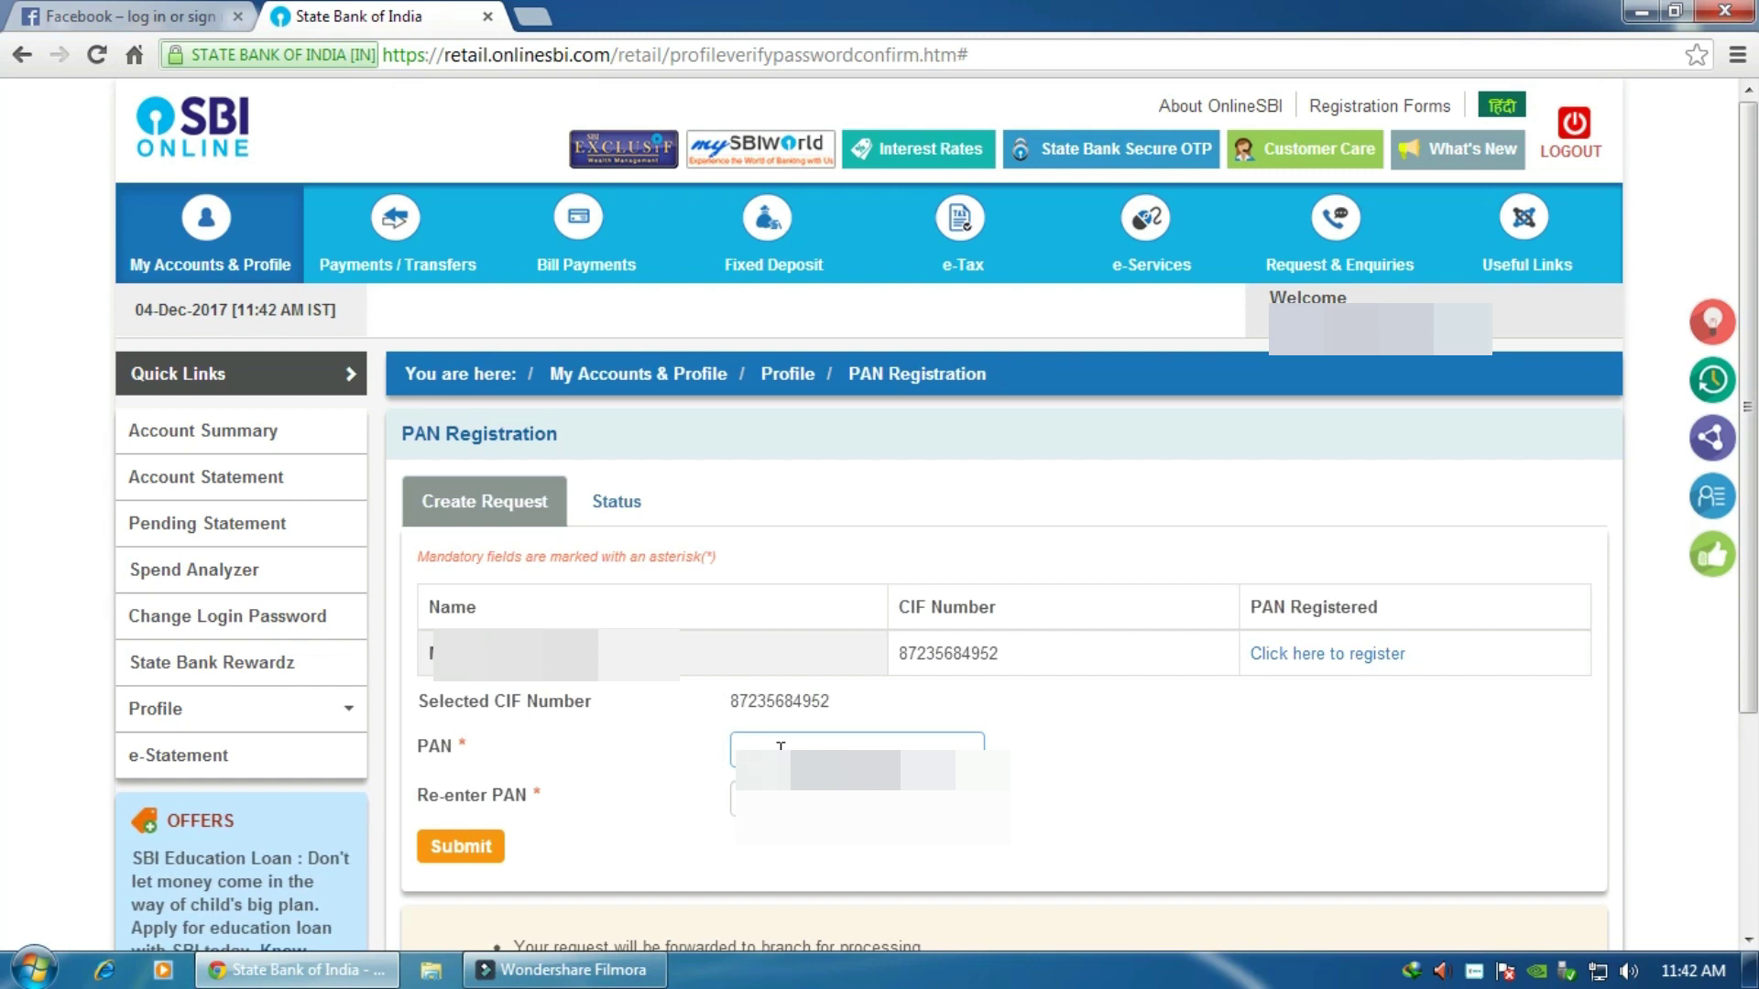
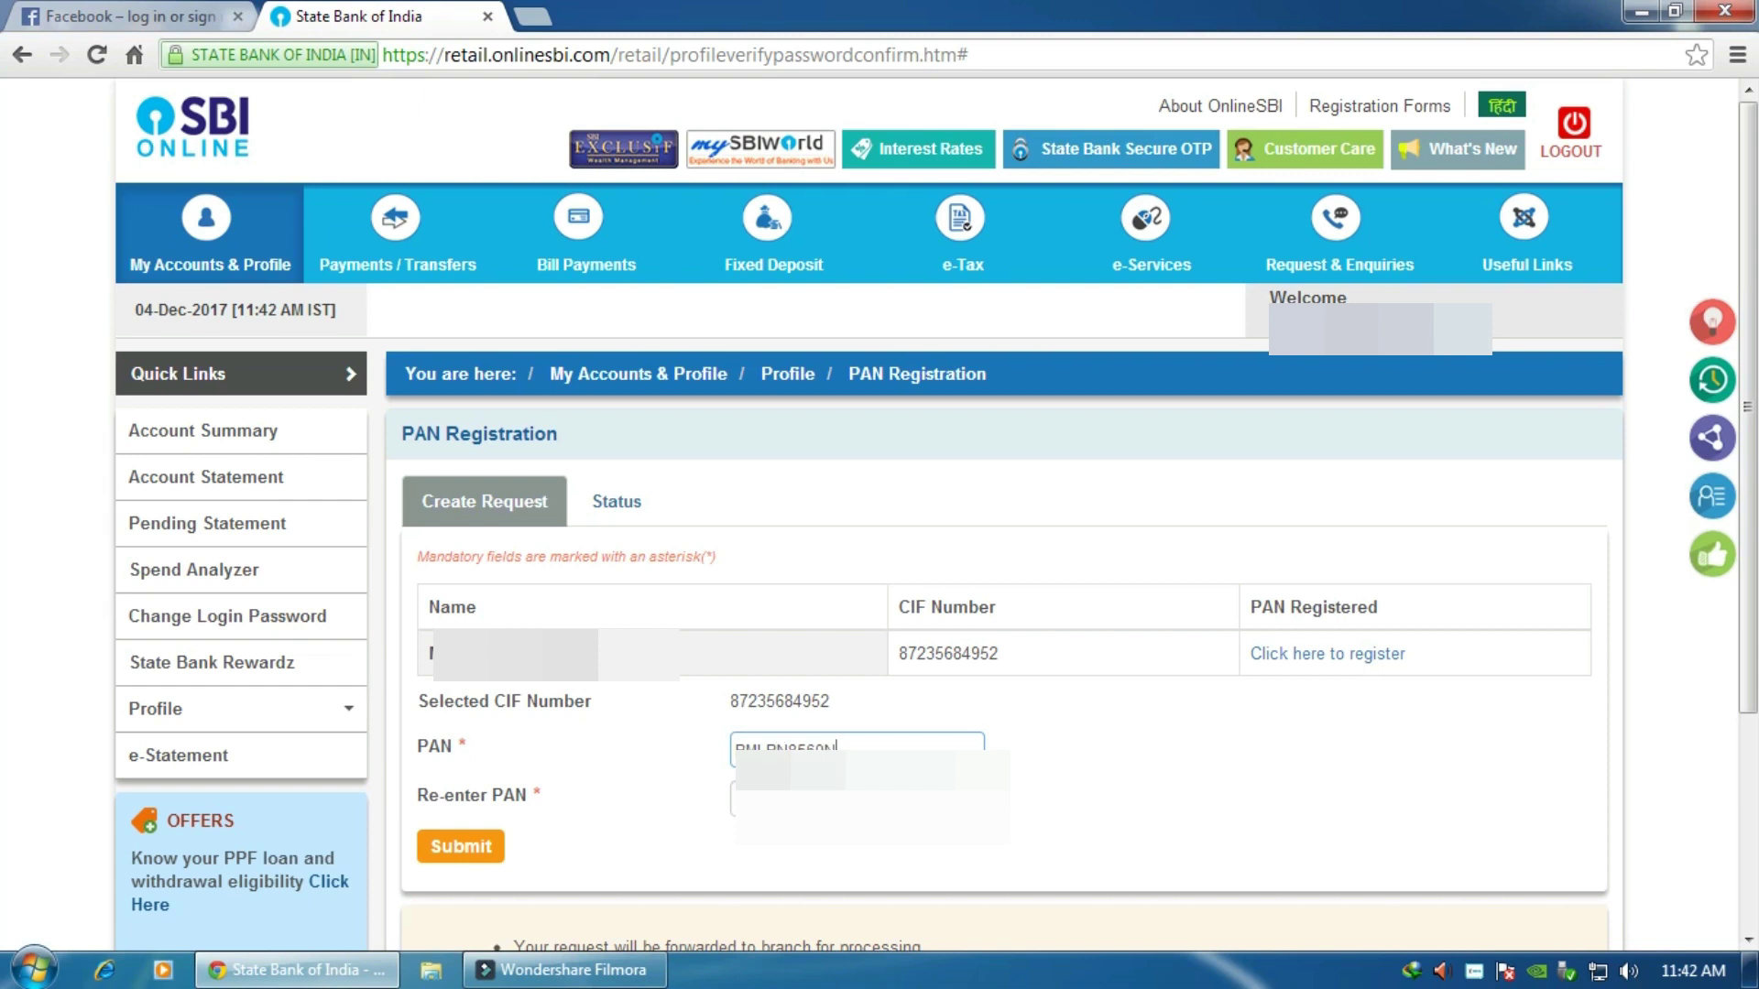
pyautogui.click(744, 799)
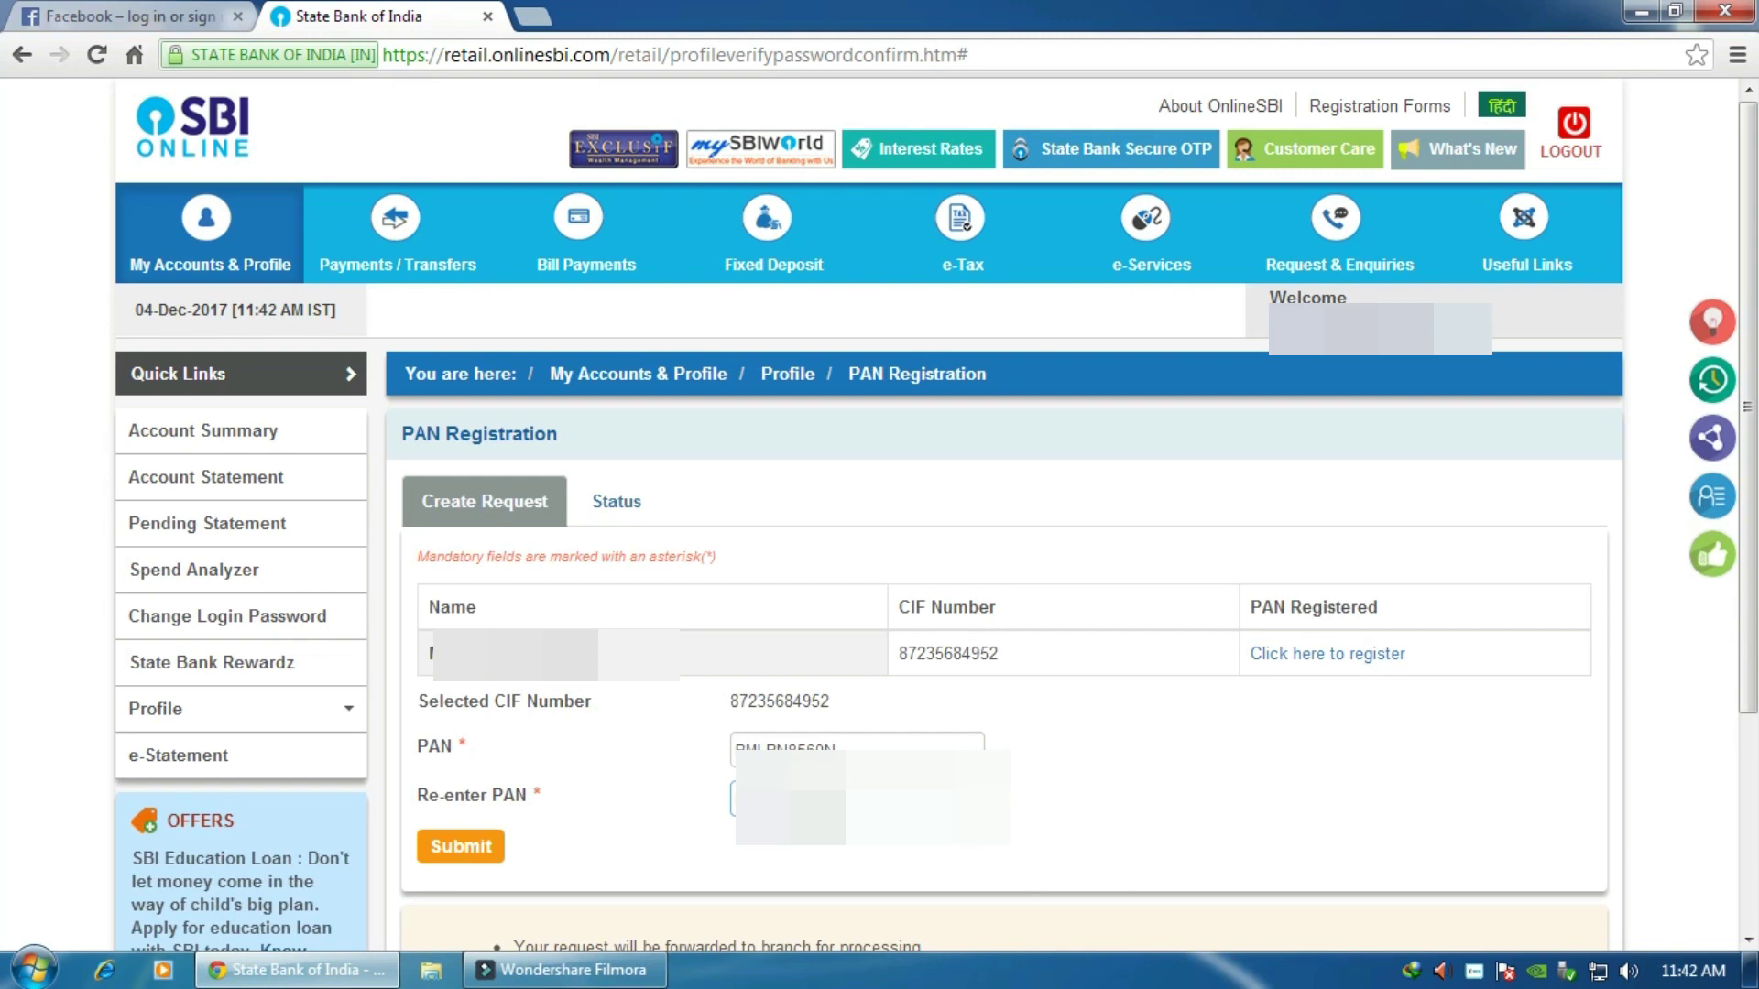
pyautogui.click(462, 846)
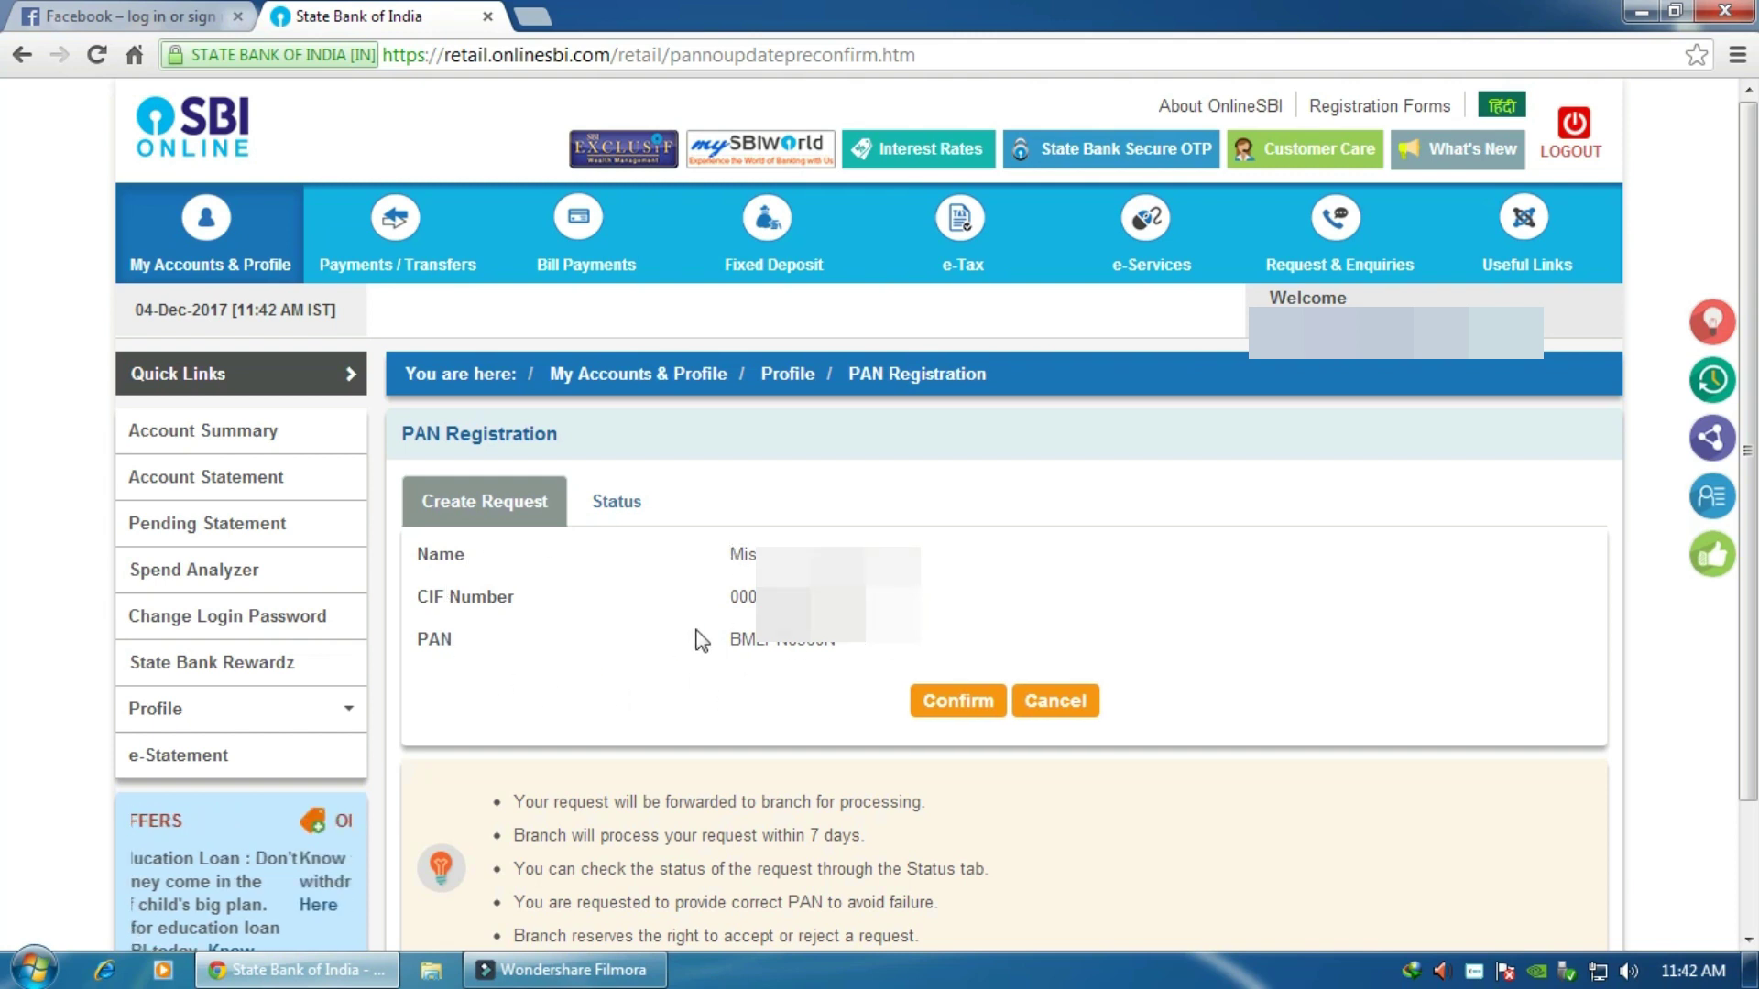
# Step: Confirm the PAN details and enter the SMS high security password
pyautogui.click(960, 707)
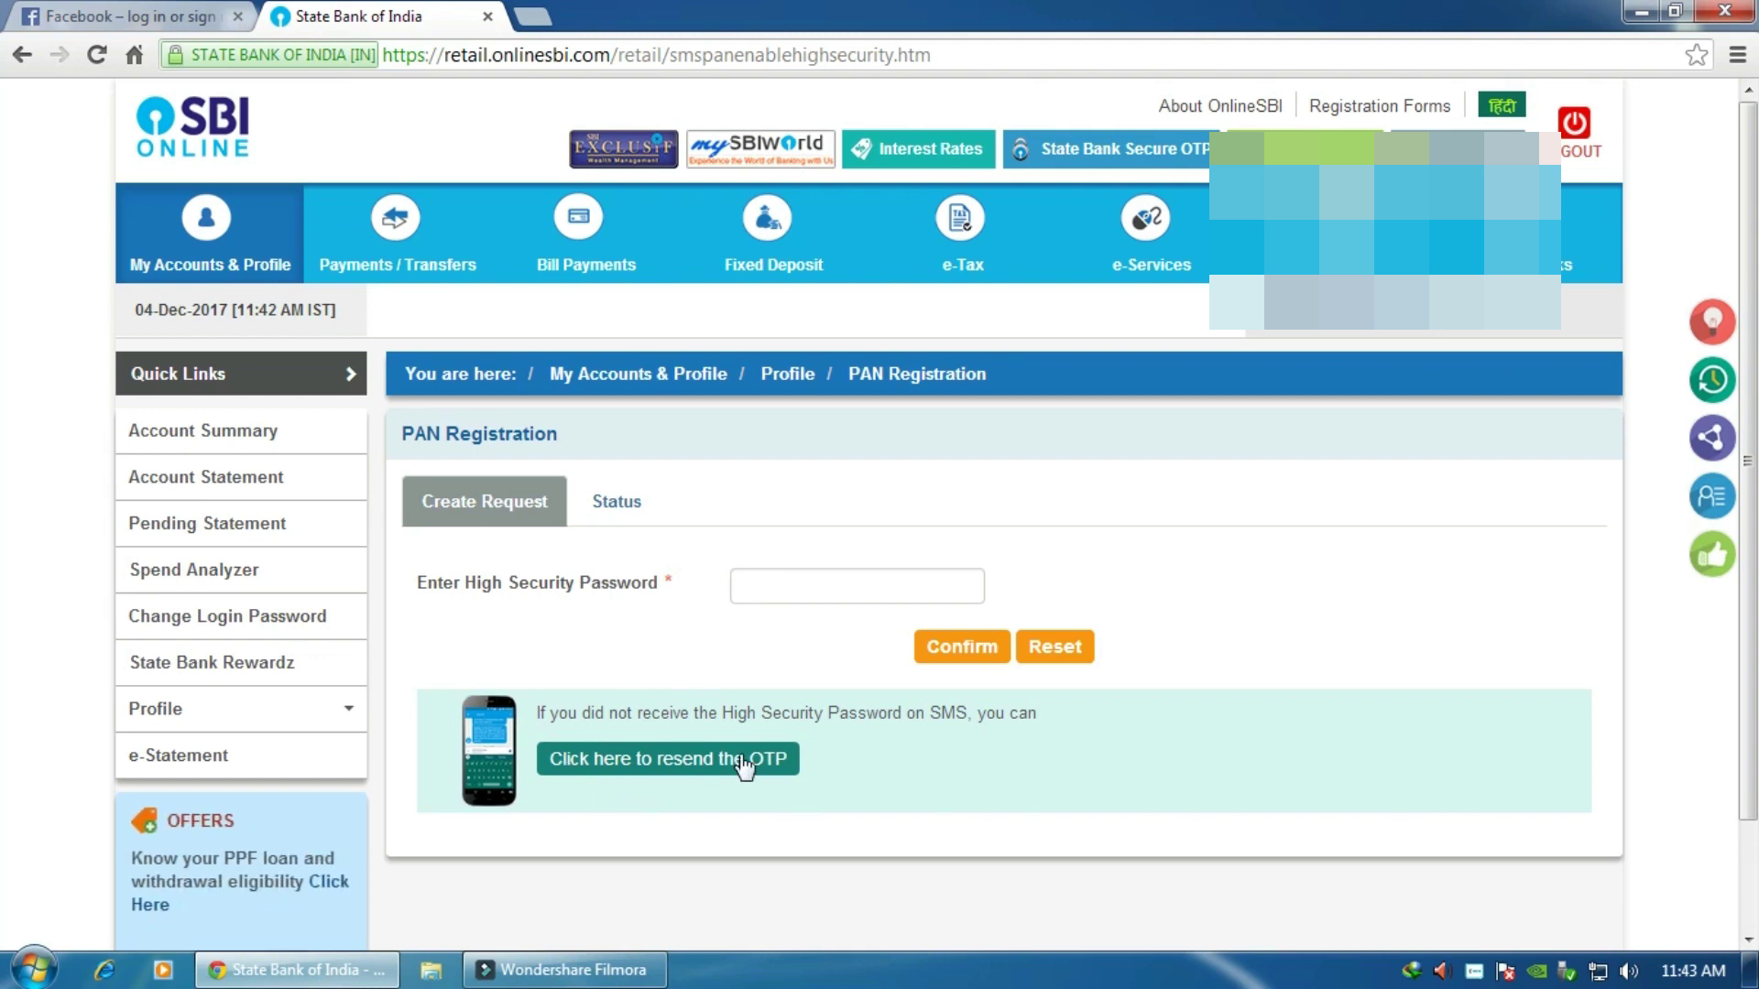
pyautogui.click(789, 594)
pyautogui.write('***')
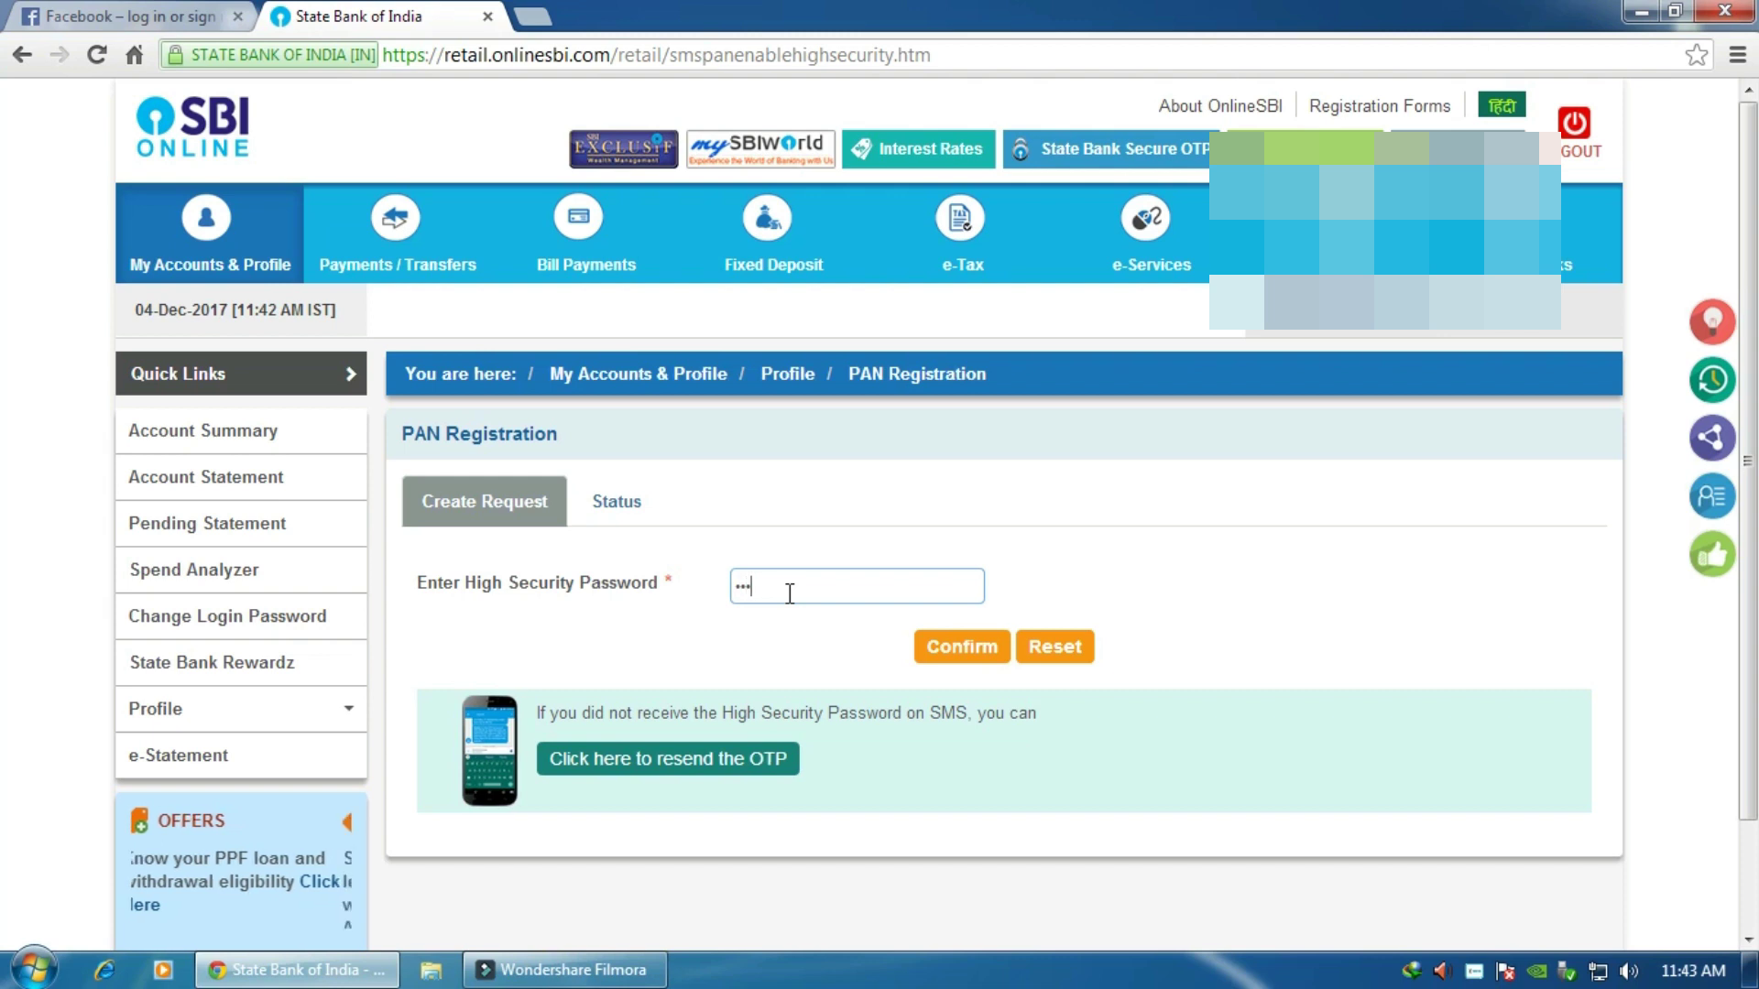
pyautogui.write('**')
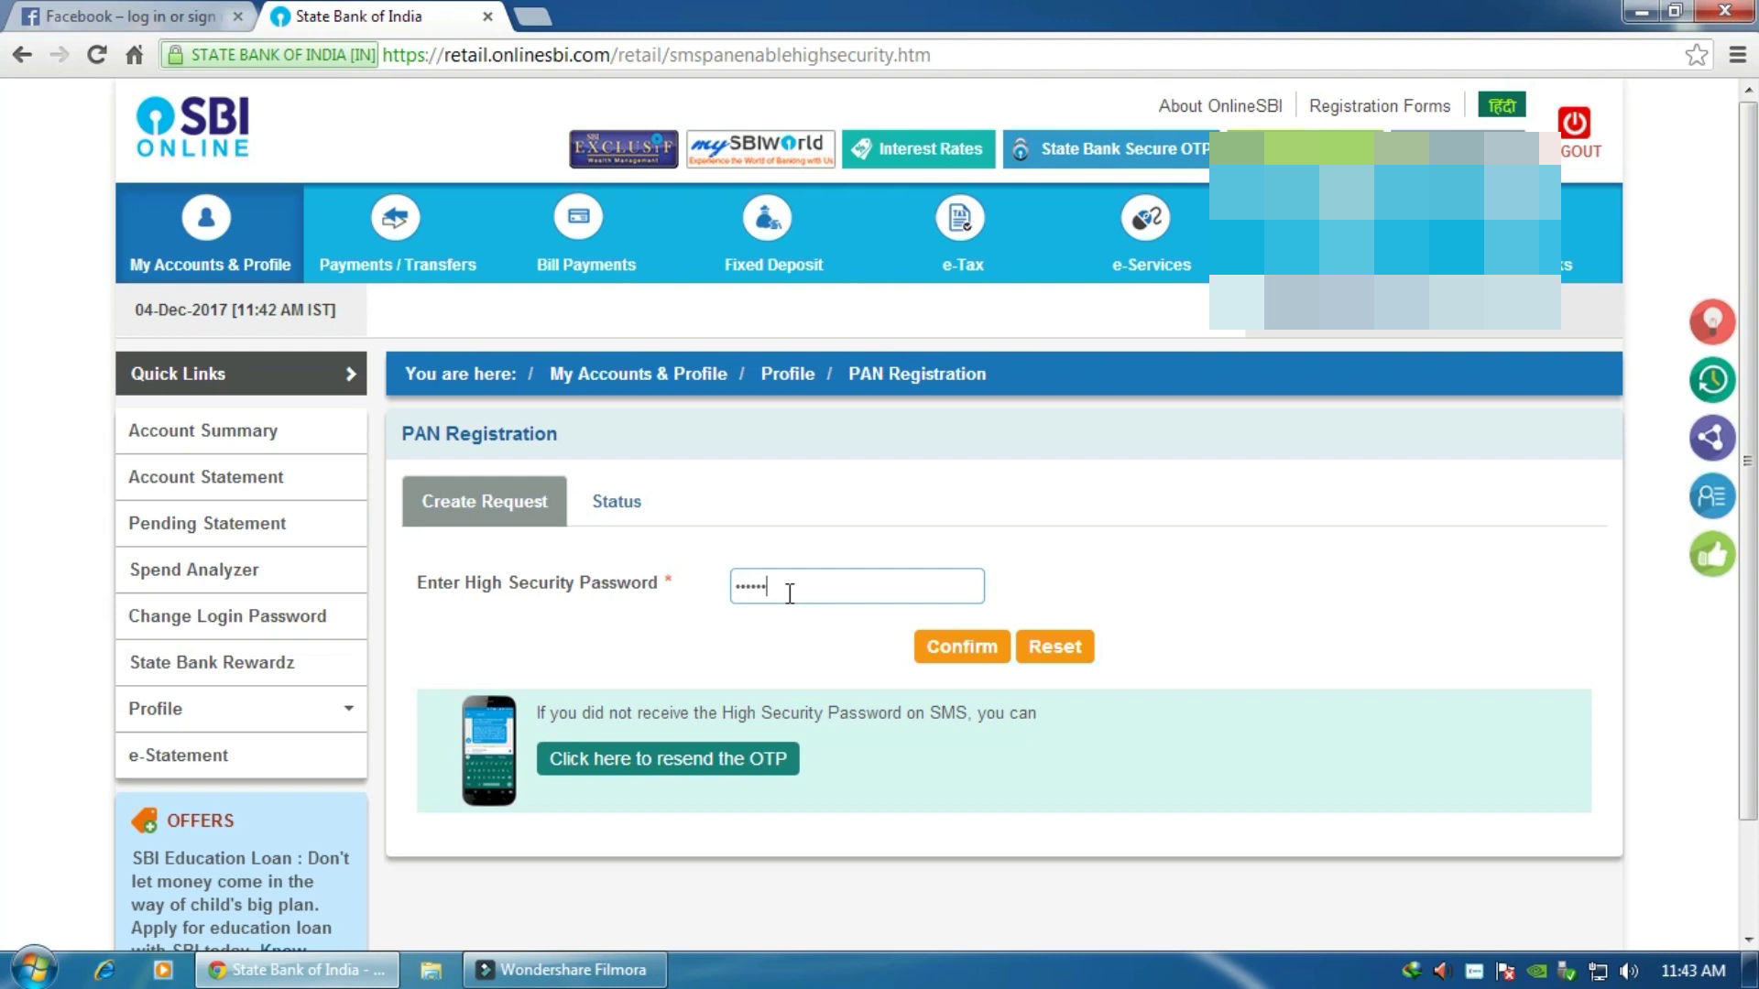
pyautogui.write('**')
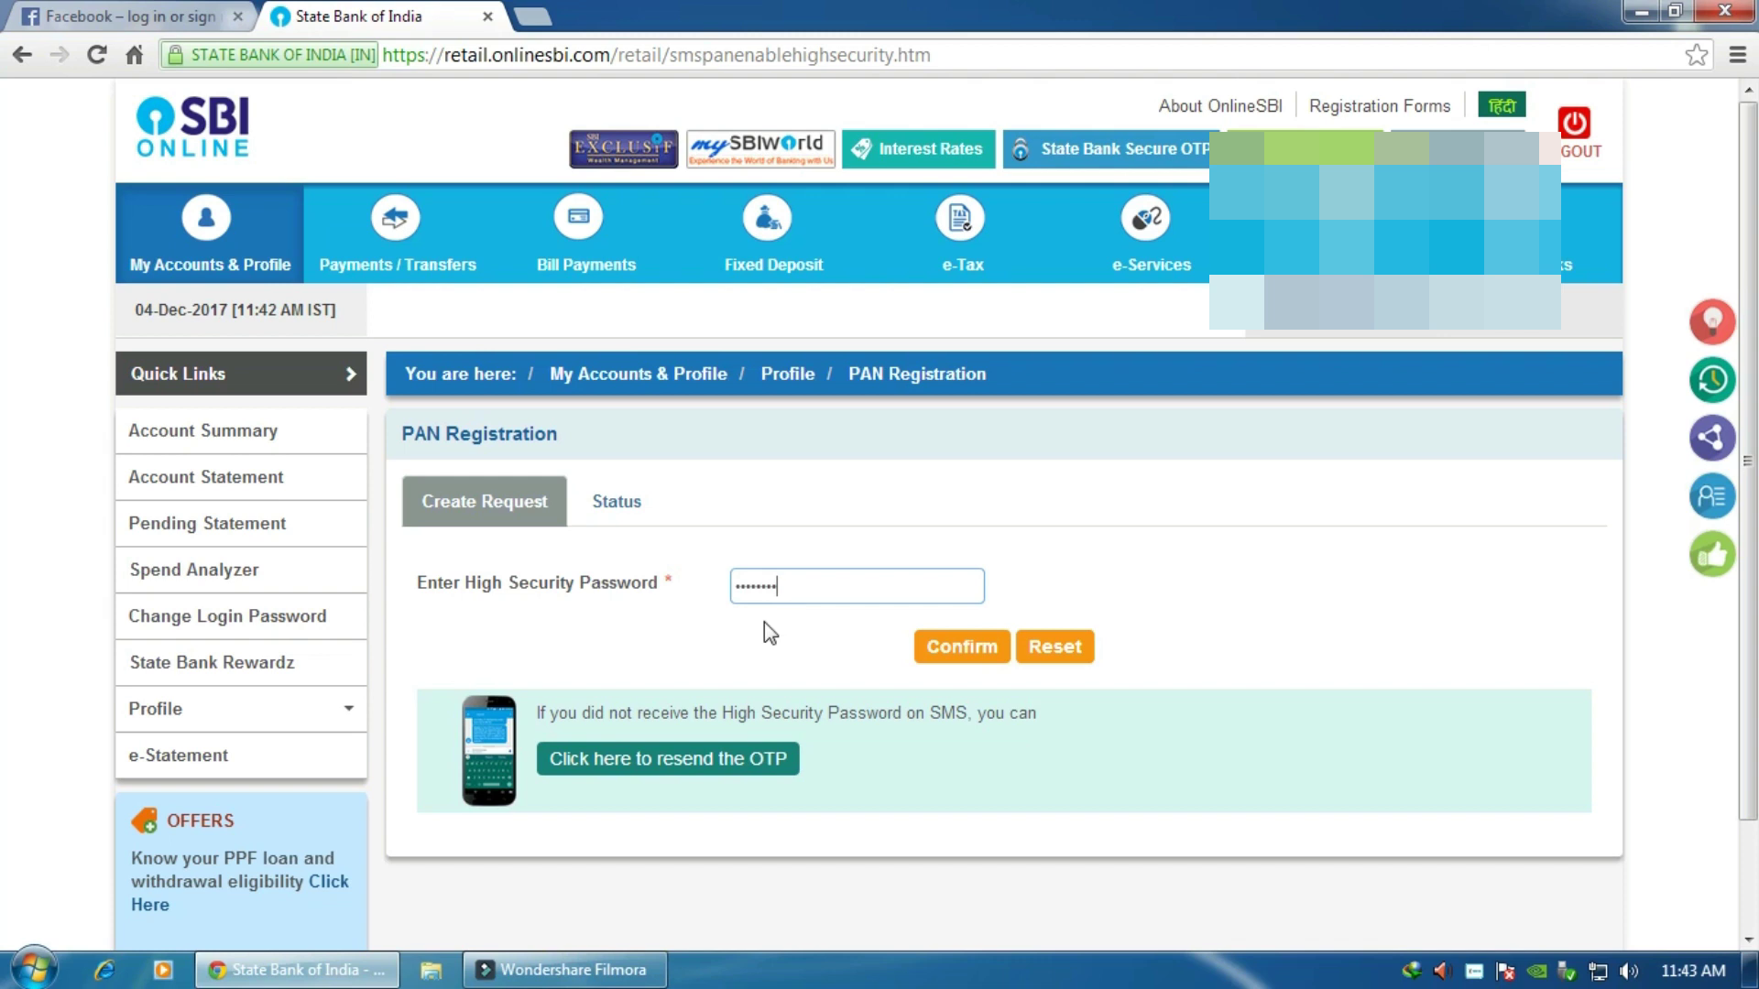
# Step: Confirm the PAN update request, then go to Profile > Link your Aadhaar Number
pyautogui.click(966, 646)
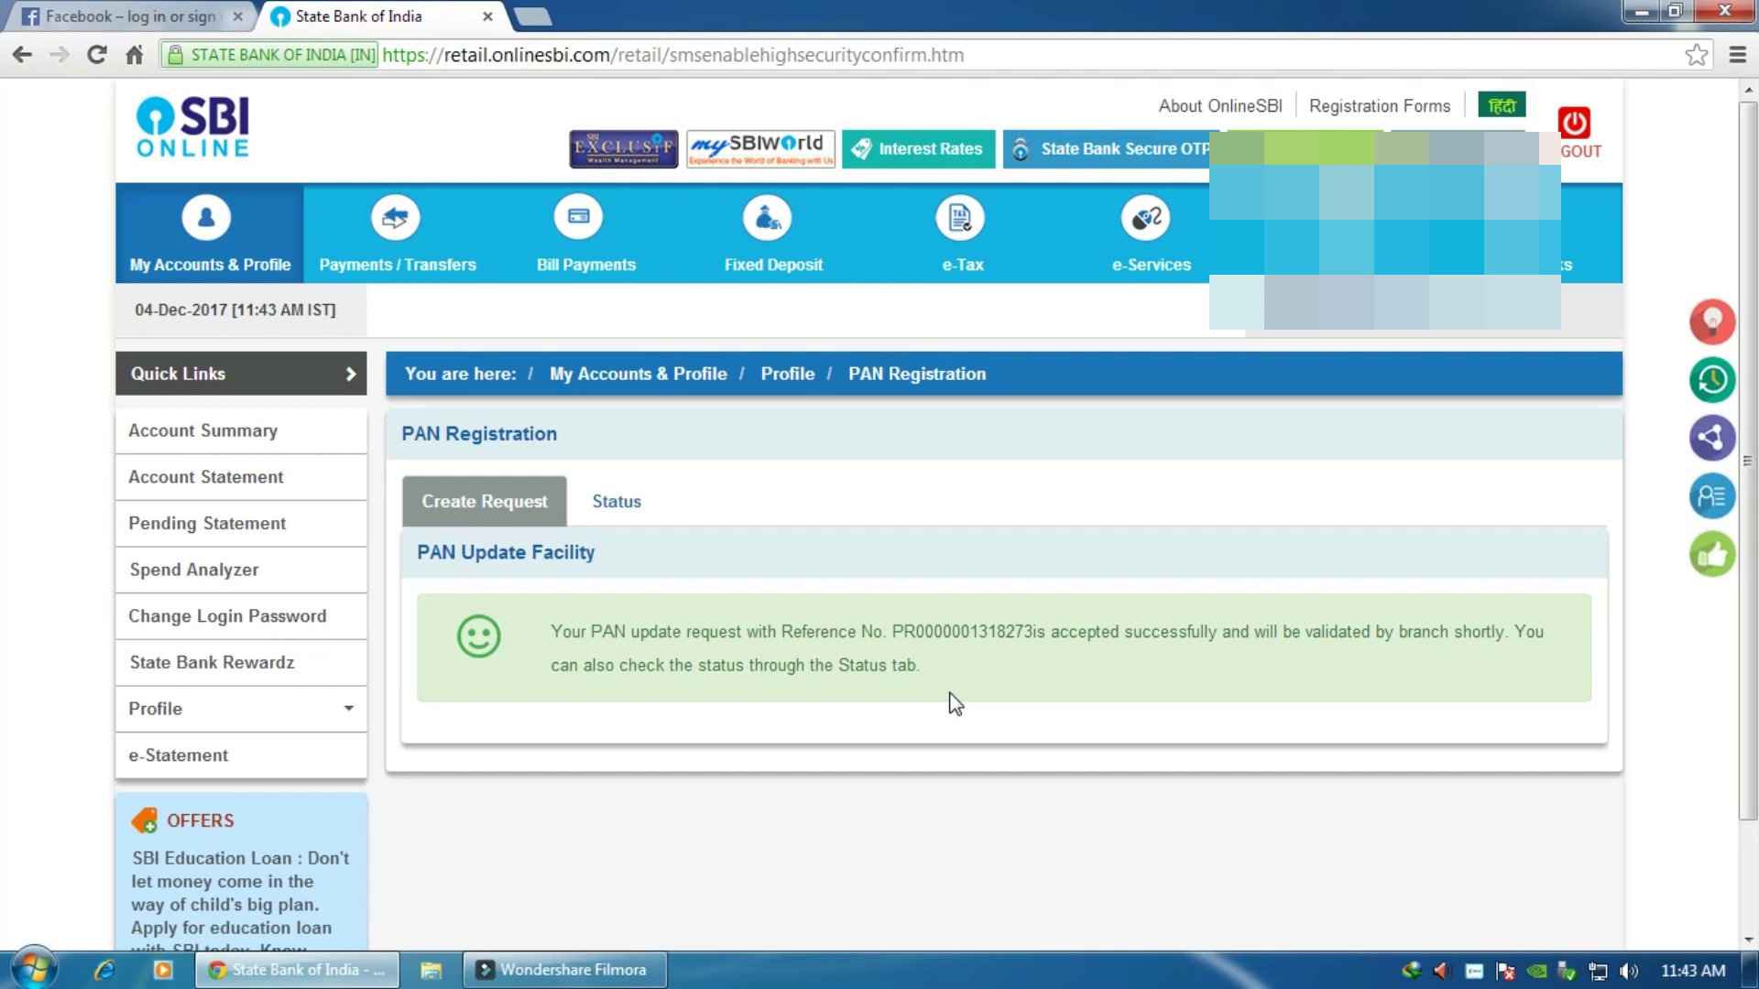
pyautogui.moveTo(259, 720)
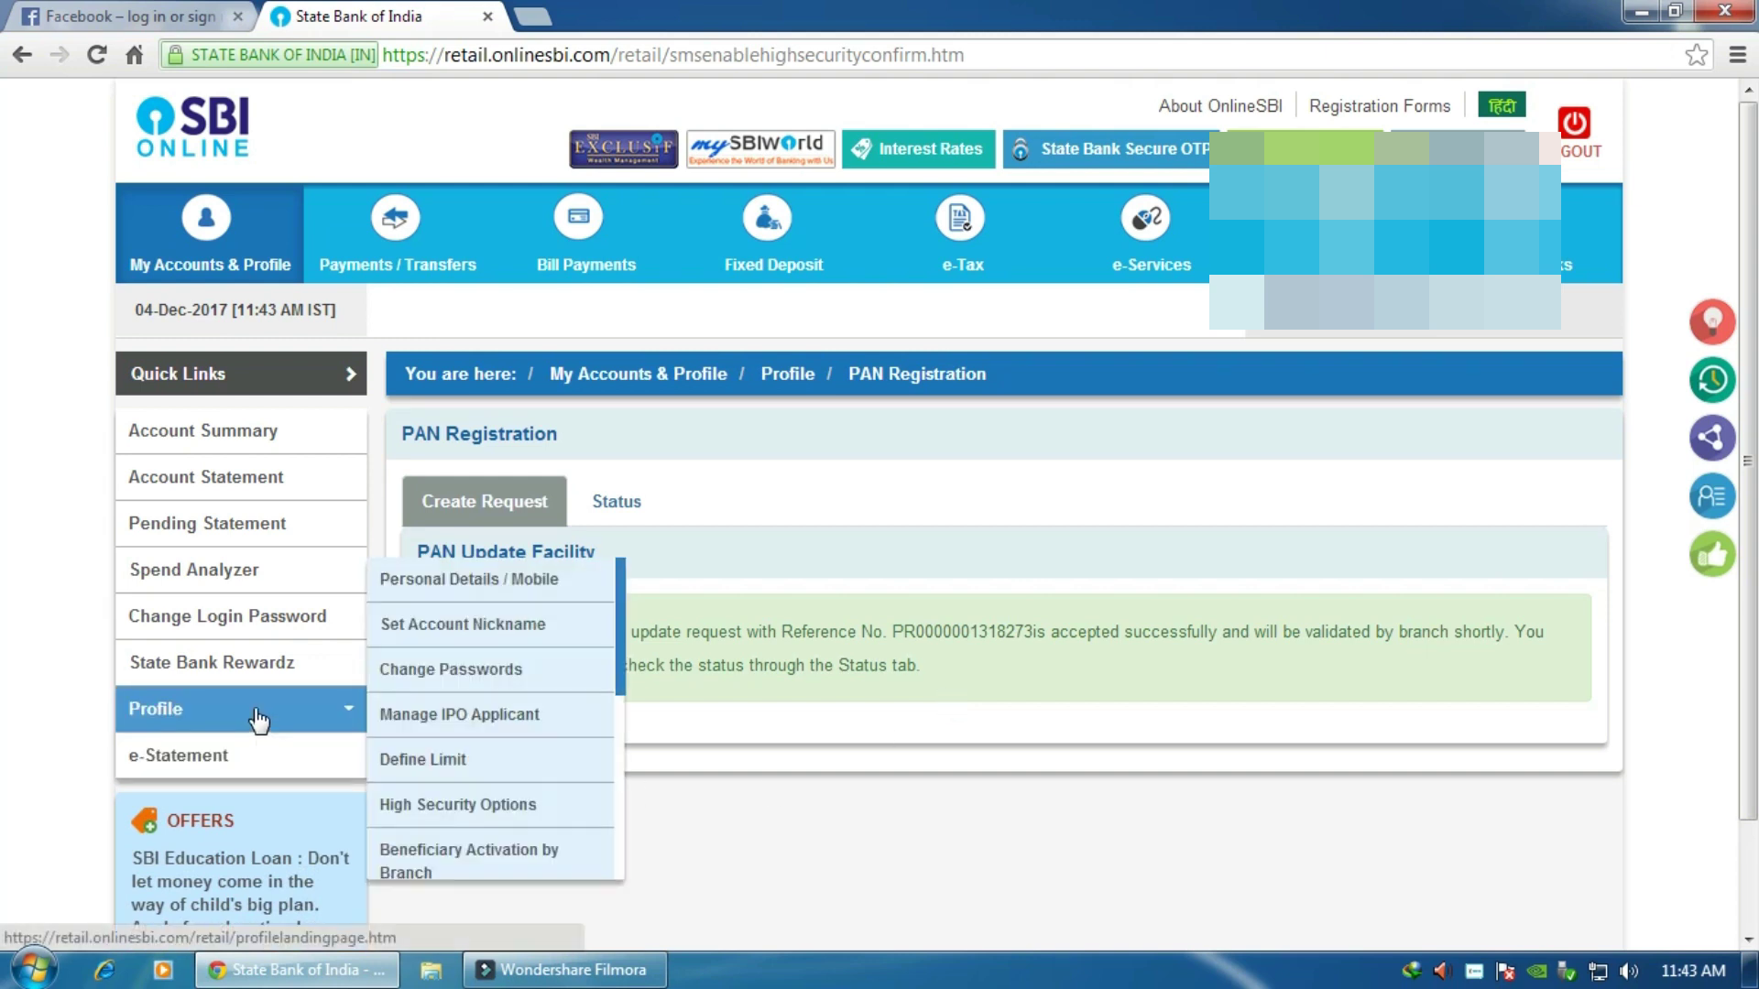
pyautogui.scroll(-4, 521, 738)
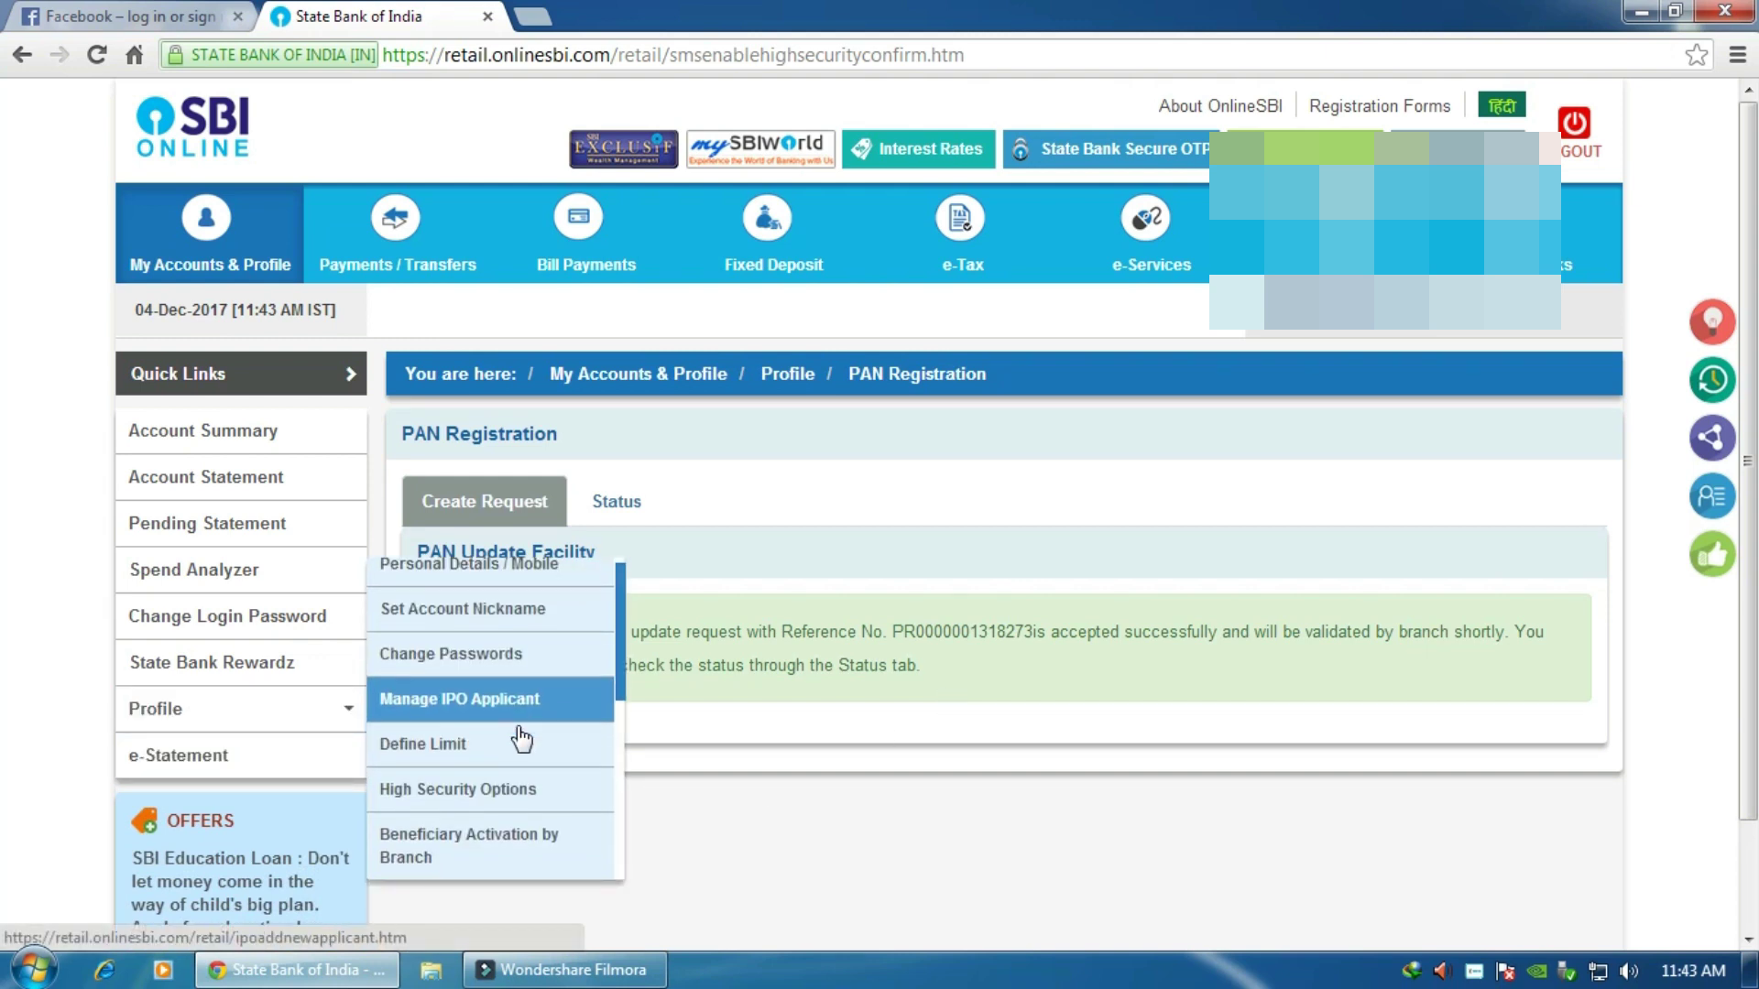
pyautogui.scroll(-3, 521, 737)
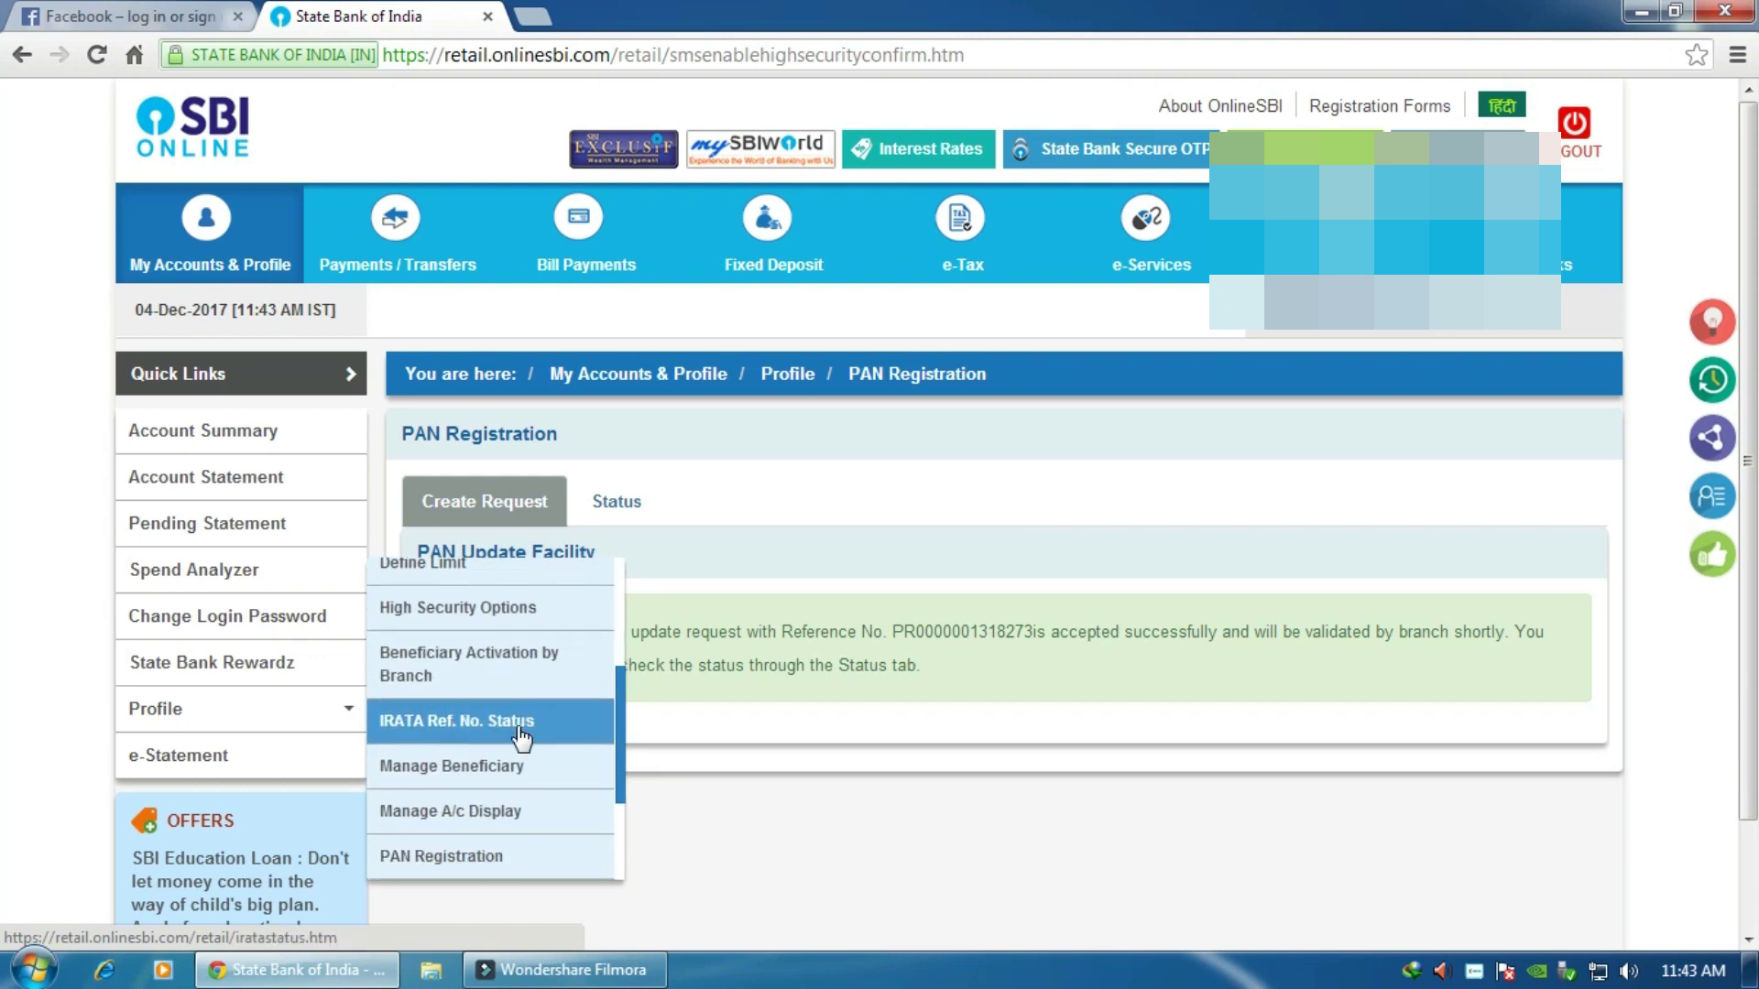
pyautogui.scroll(-5, 521, 742)
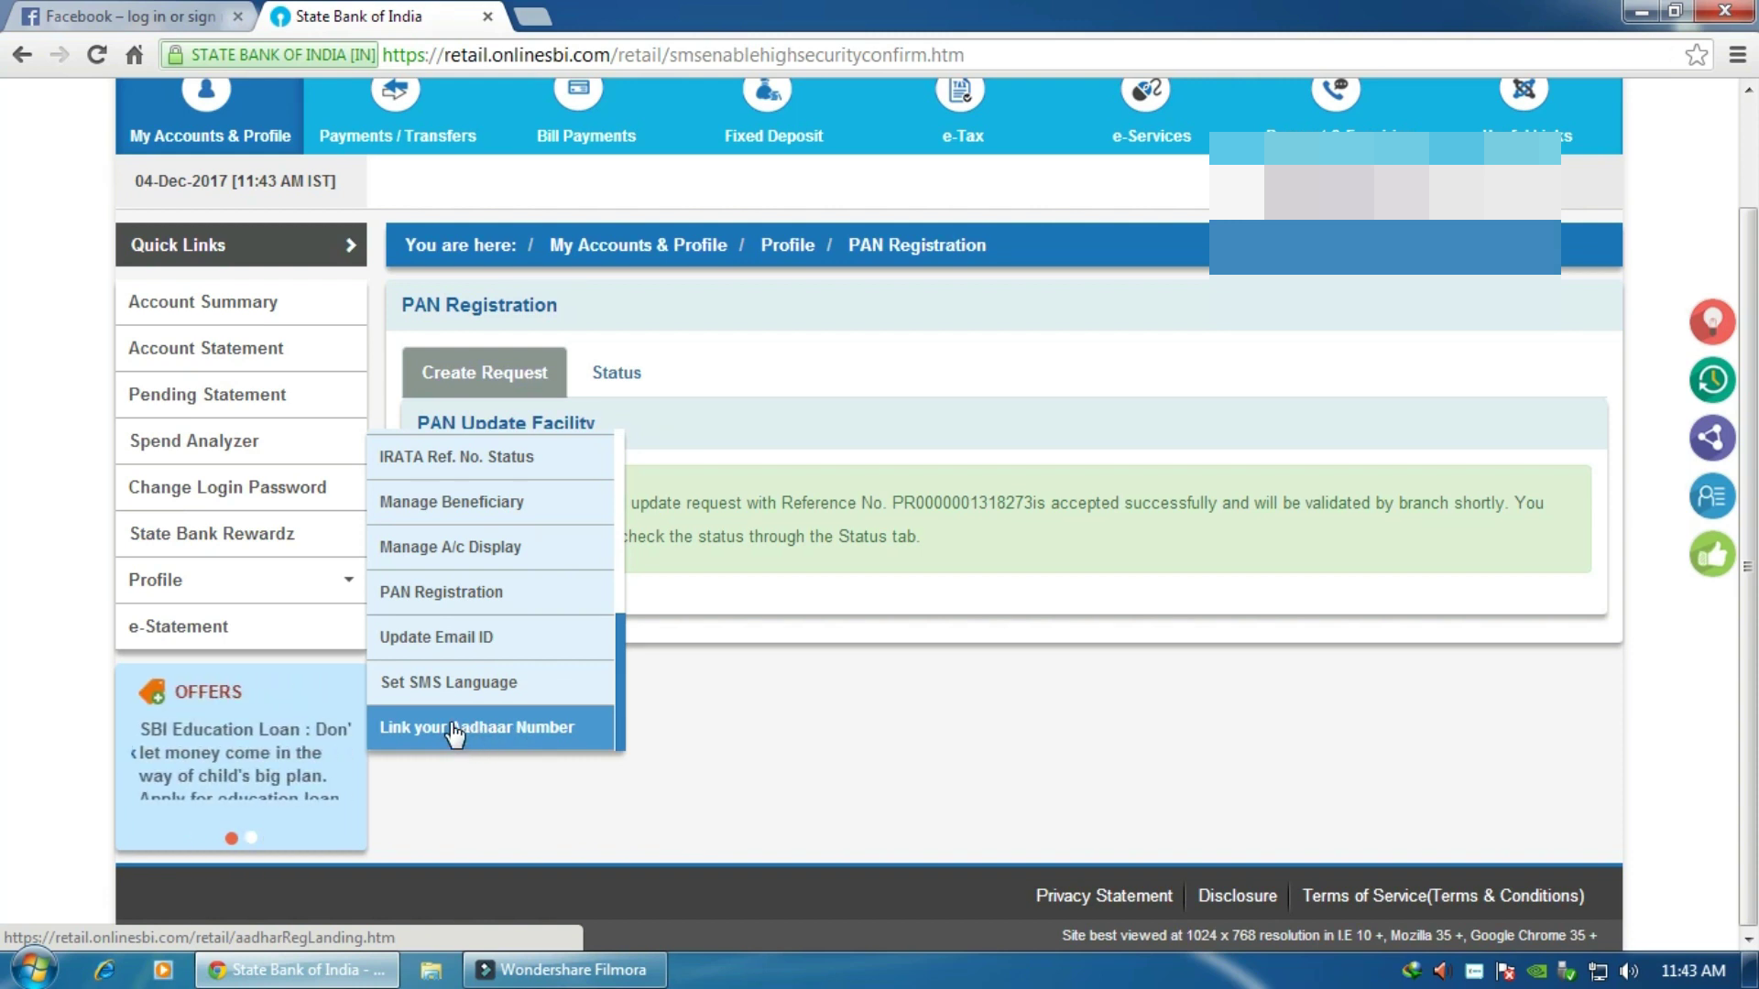
pyautogui.click(454, 729)
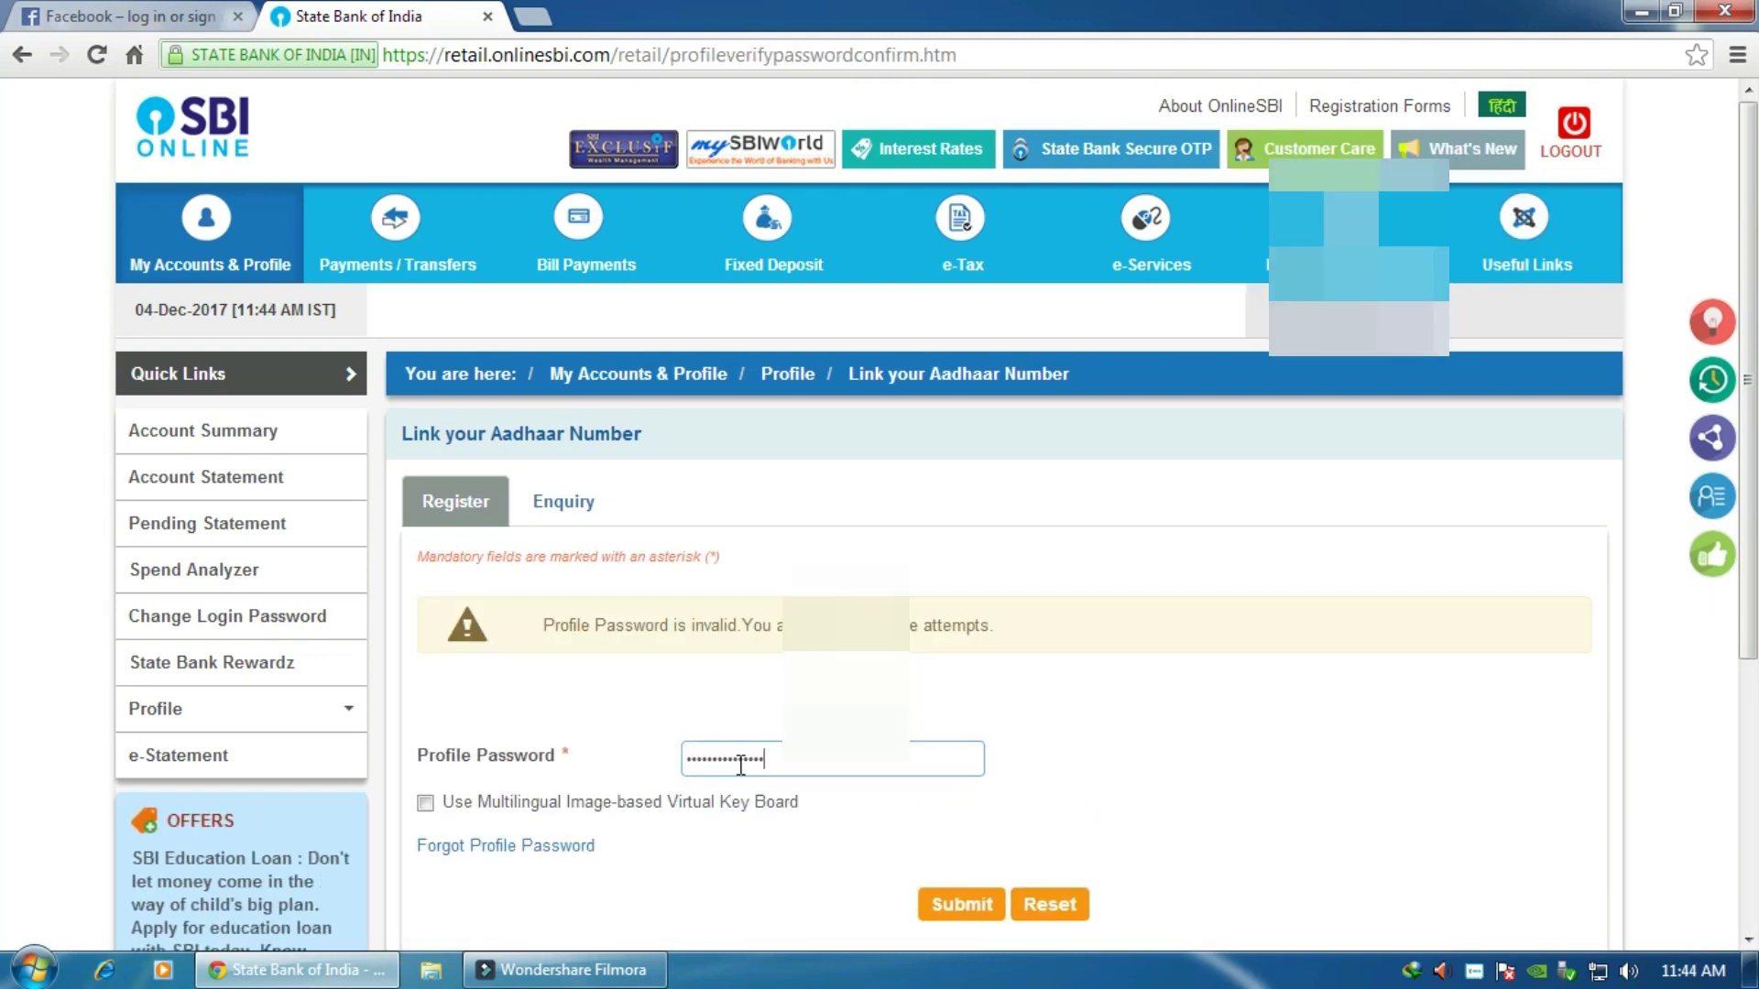
# Step: Submit the profile password and pick the transaction account to link the Aadhaar to
pyautogui.click(954, 906)
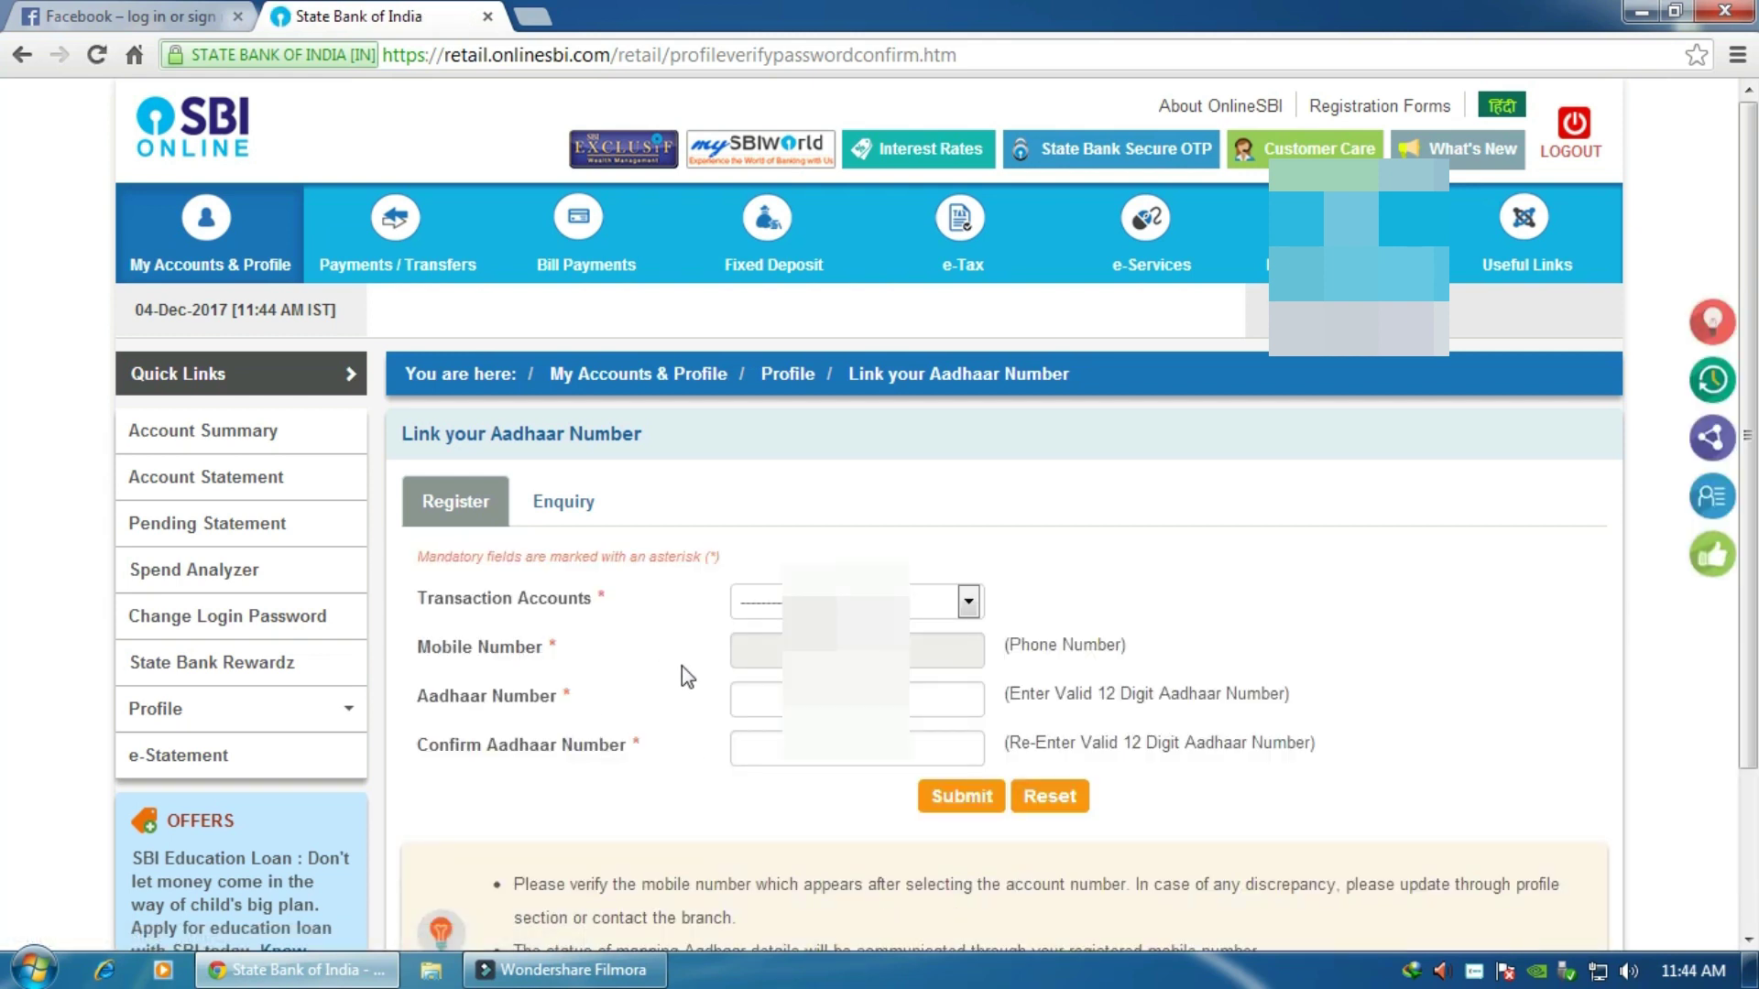
pyautogui.click(969, 603)
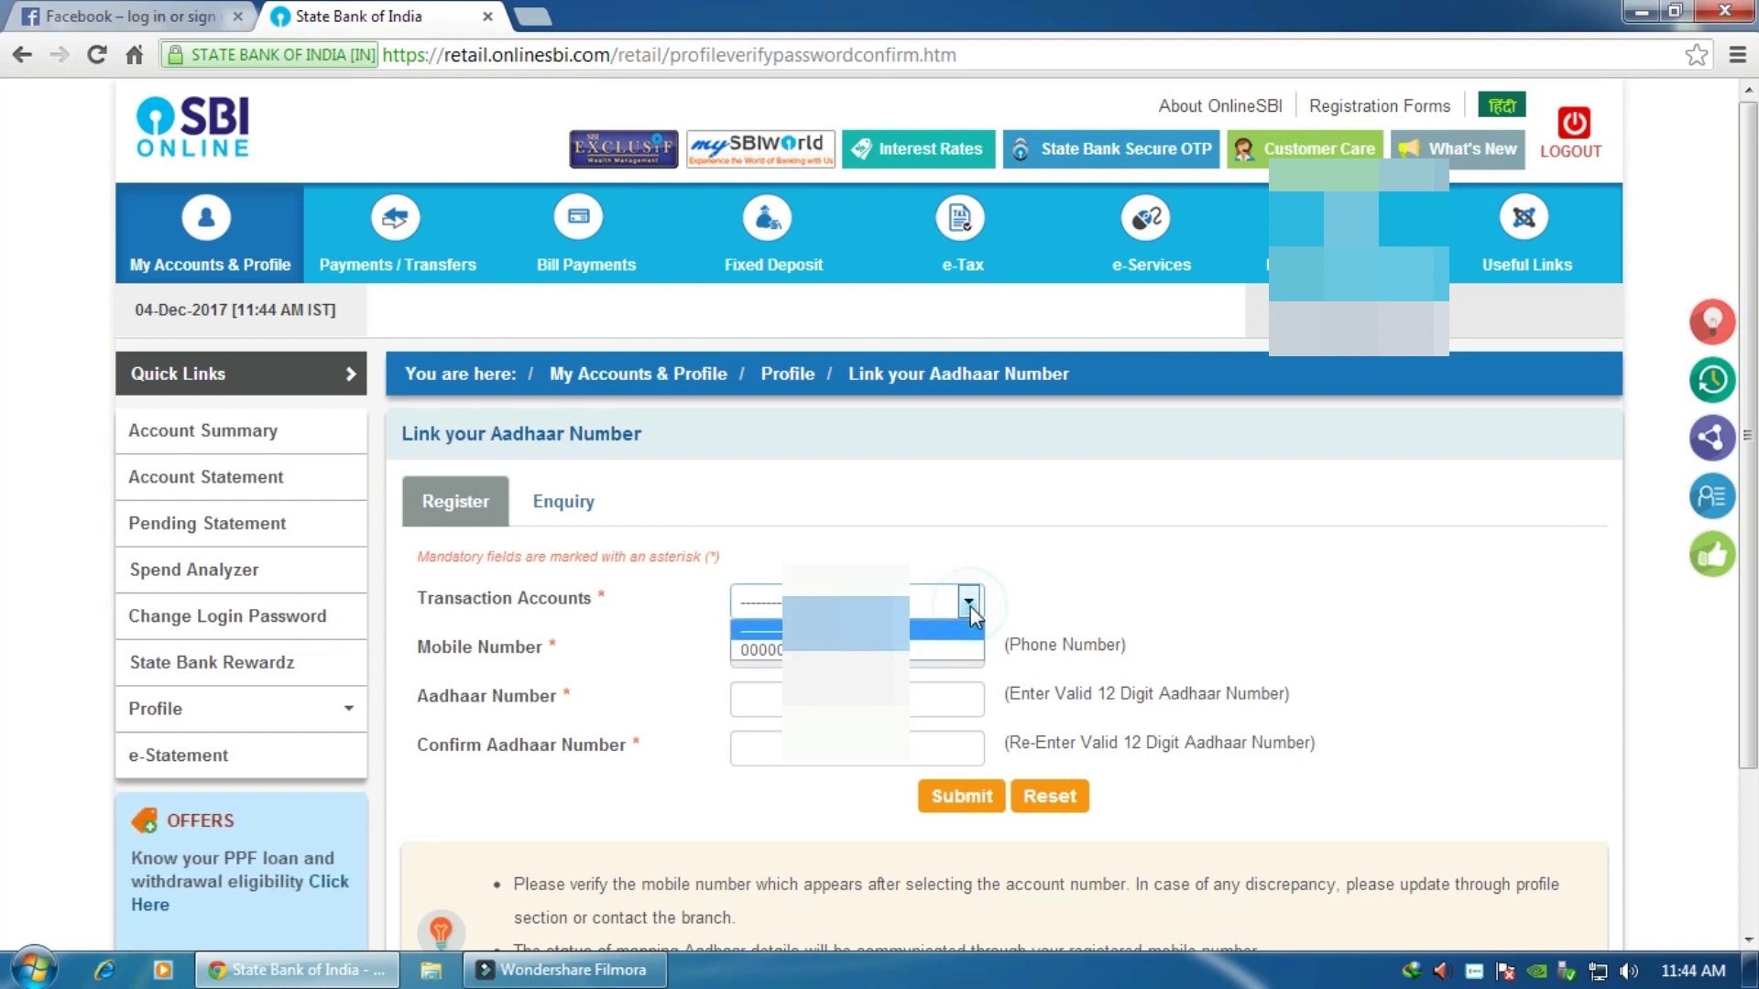
pyautogui.click(922, 649)
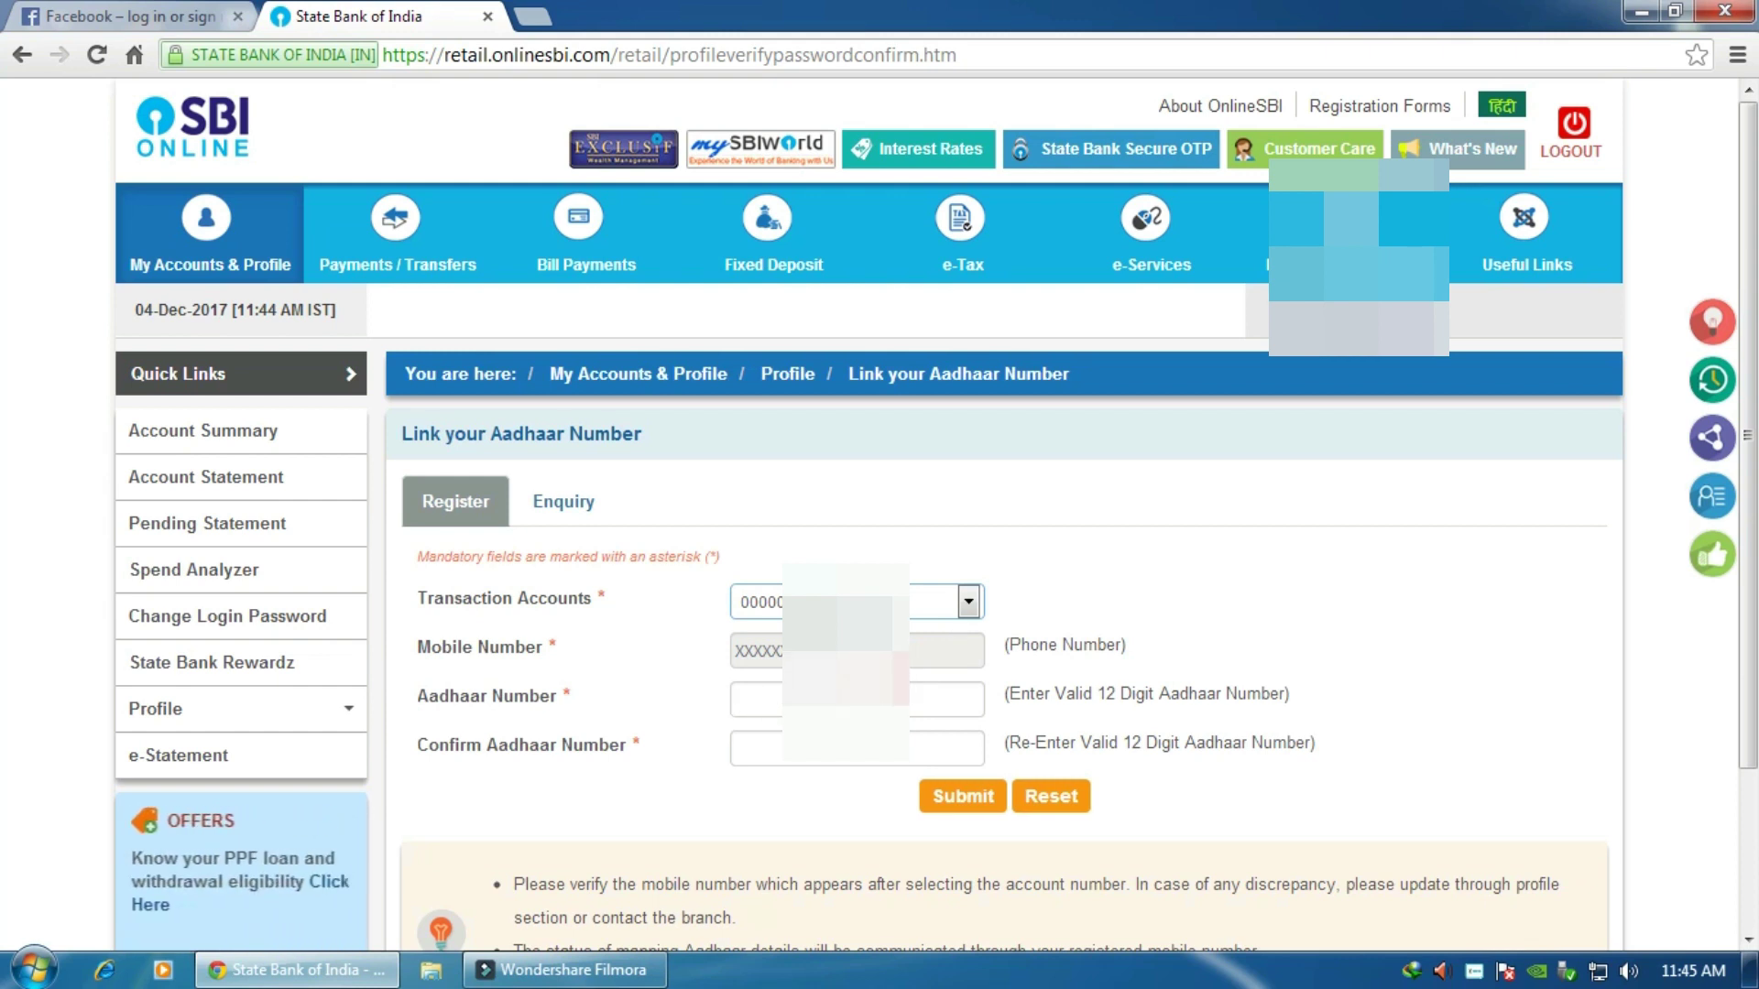
# Step: Enter the Aadhaar number and its confirmation, then submit them for linking
pyautogui.click(769, 705)
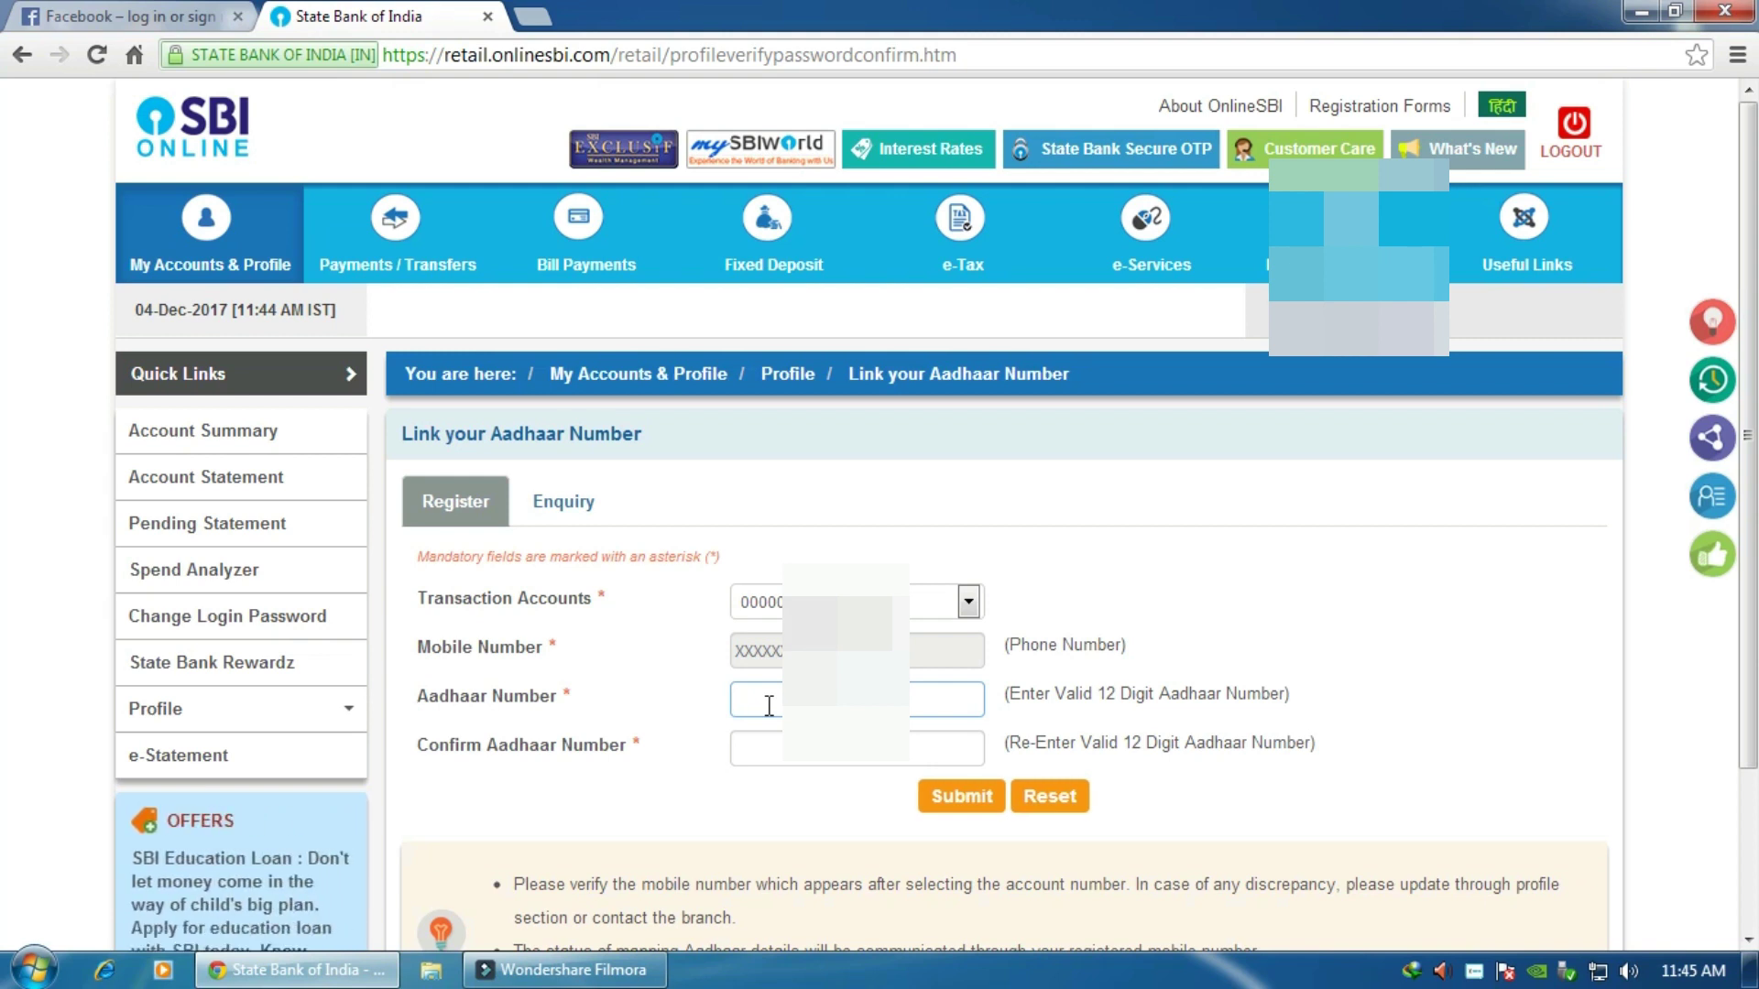
pyautogui.write('1234')
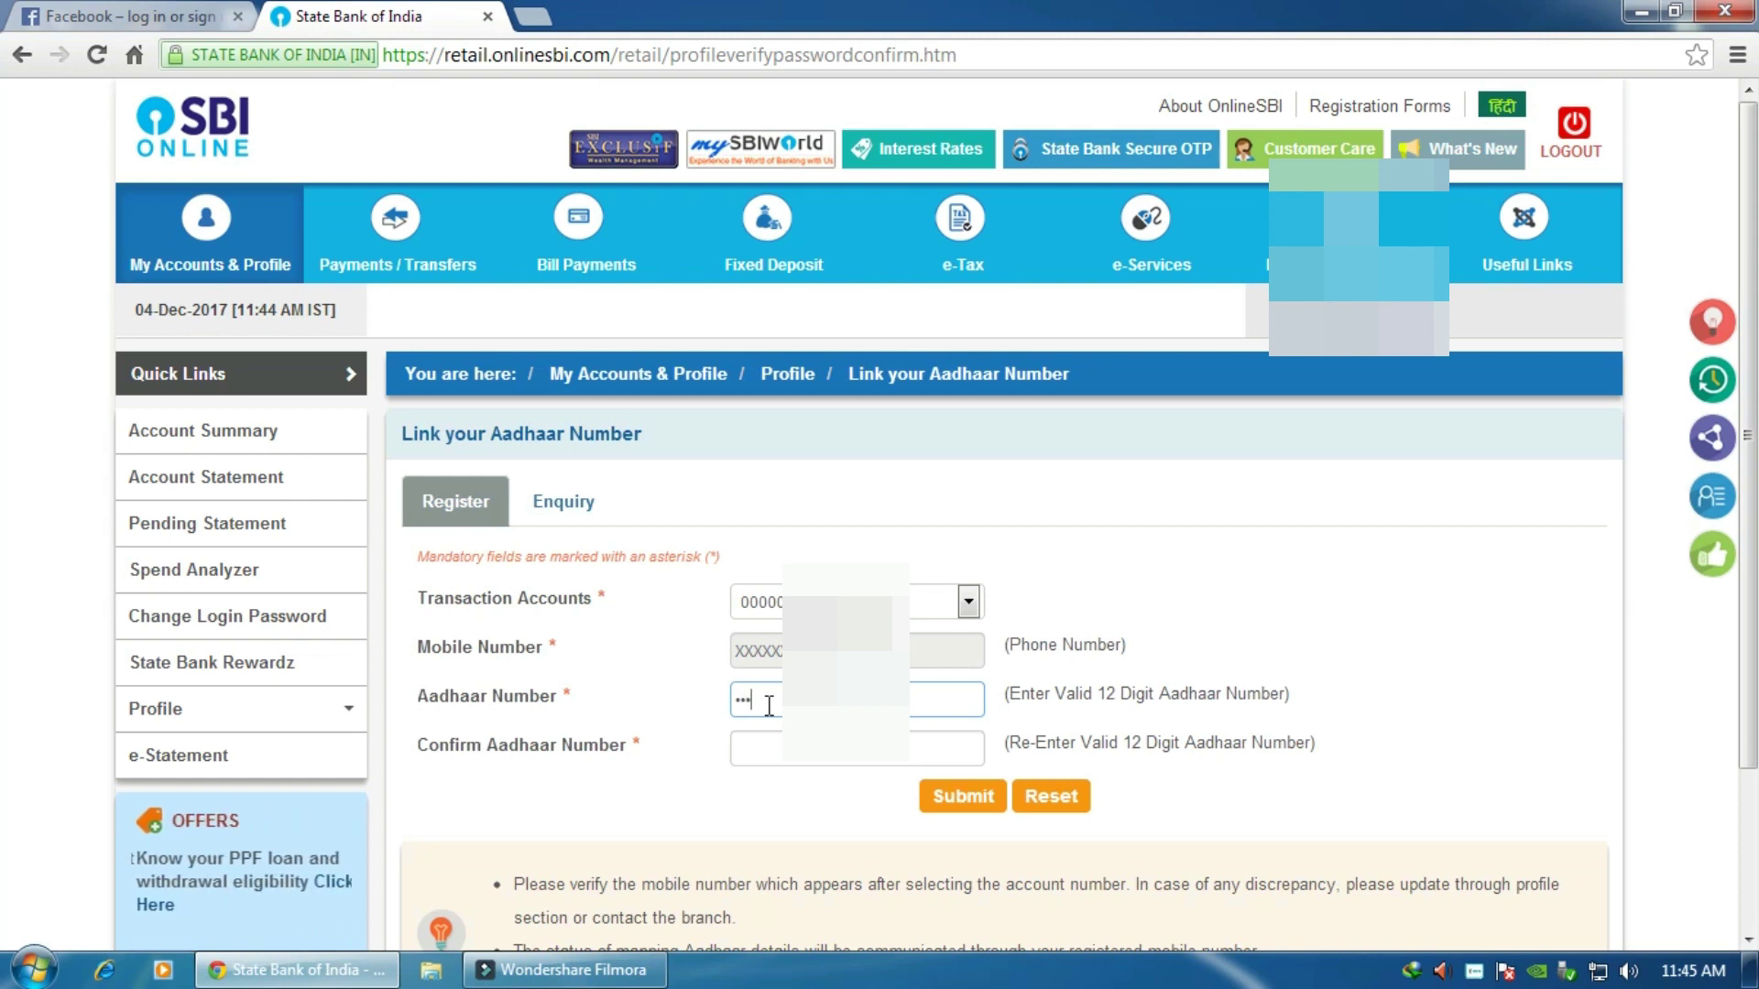
pyautogui.write('567')
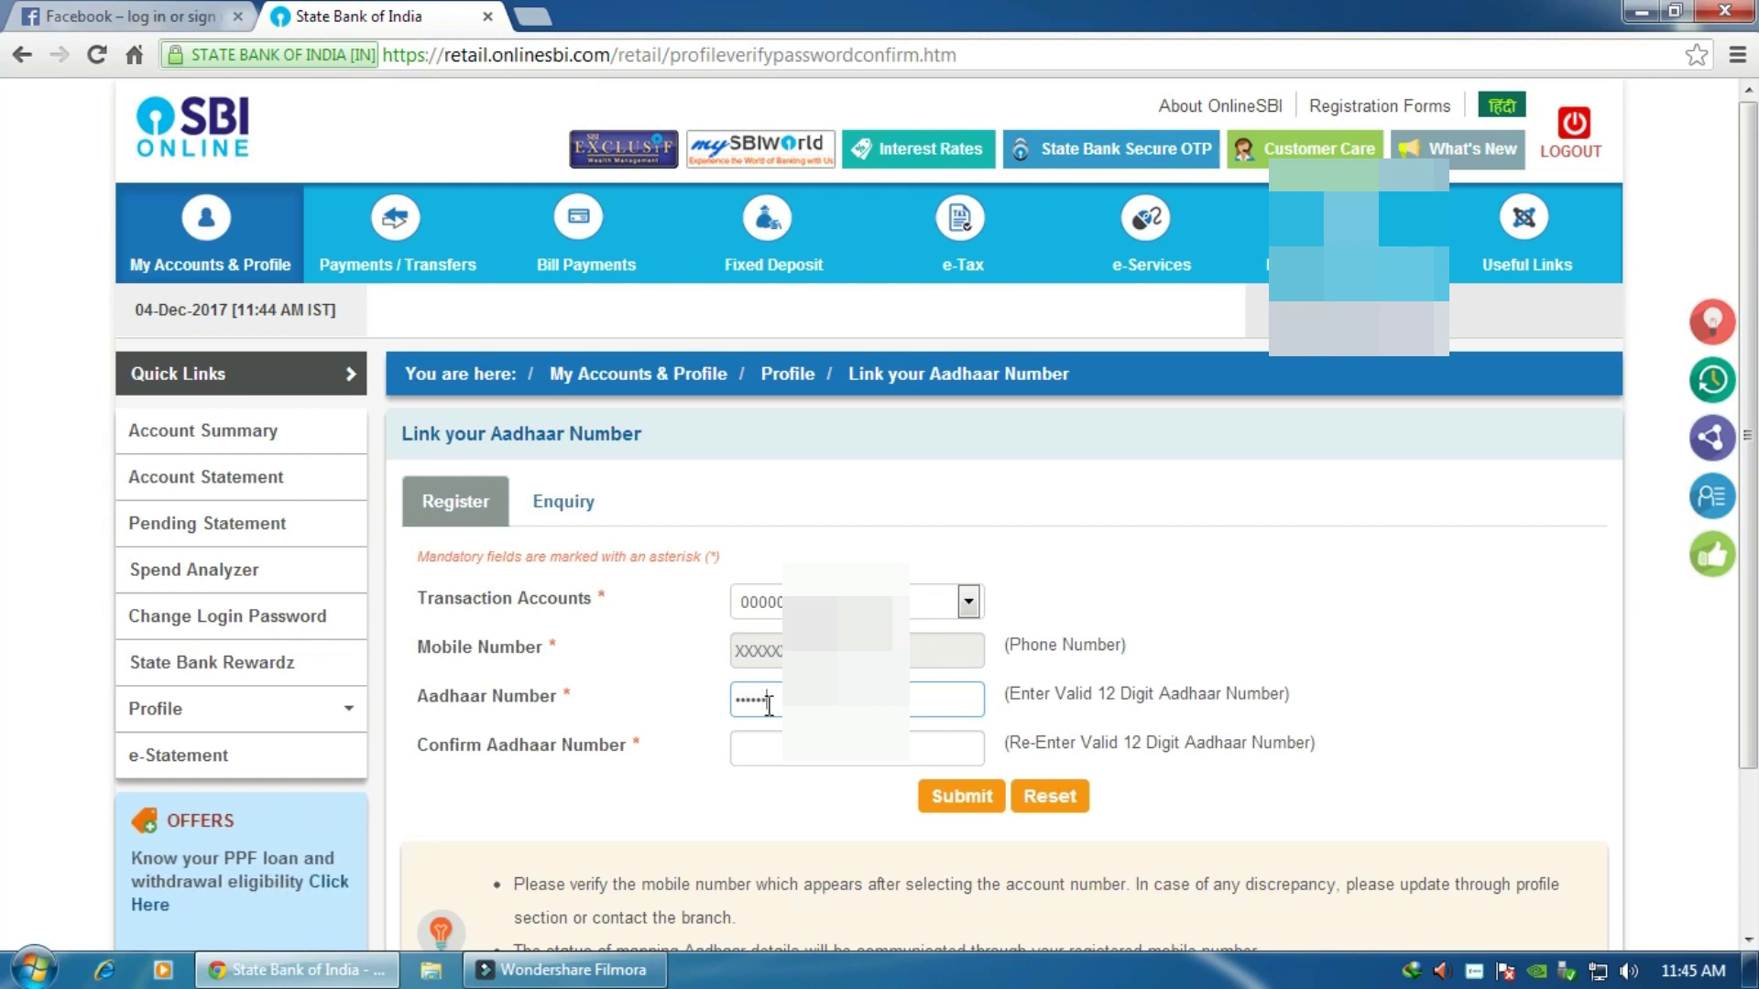
pyautogui.write('89')
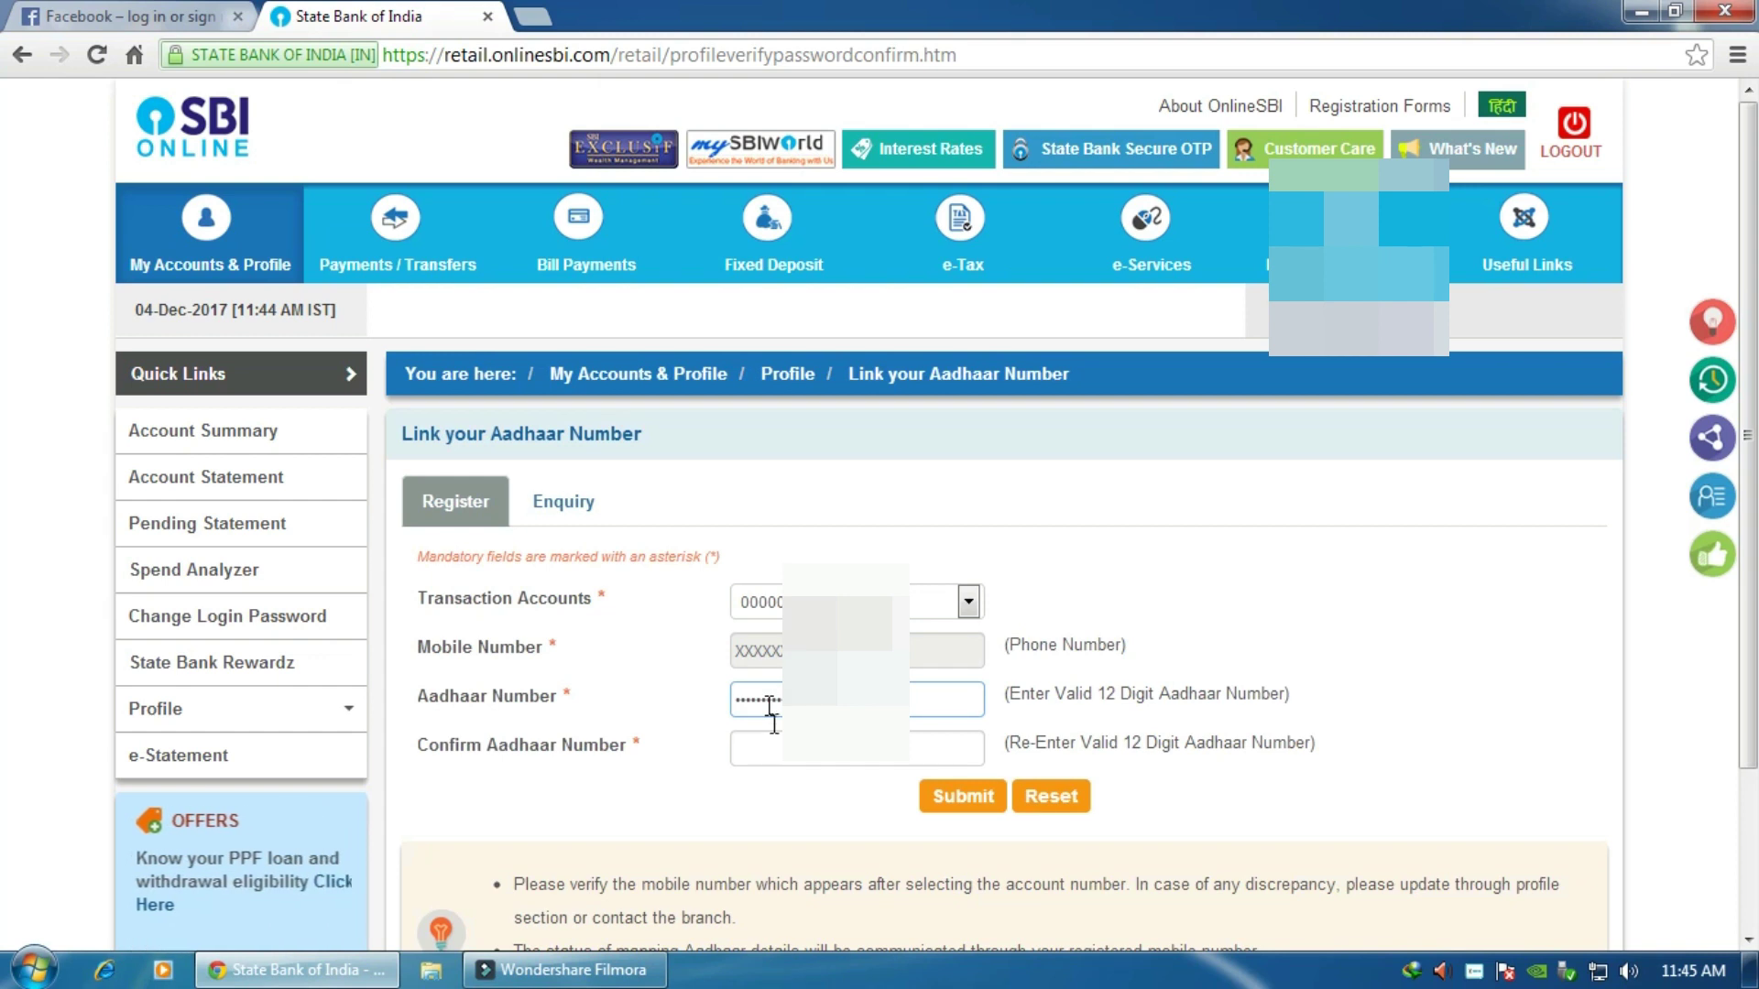
pyautogui.click(771, 756)
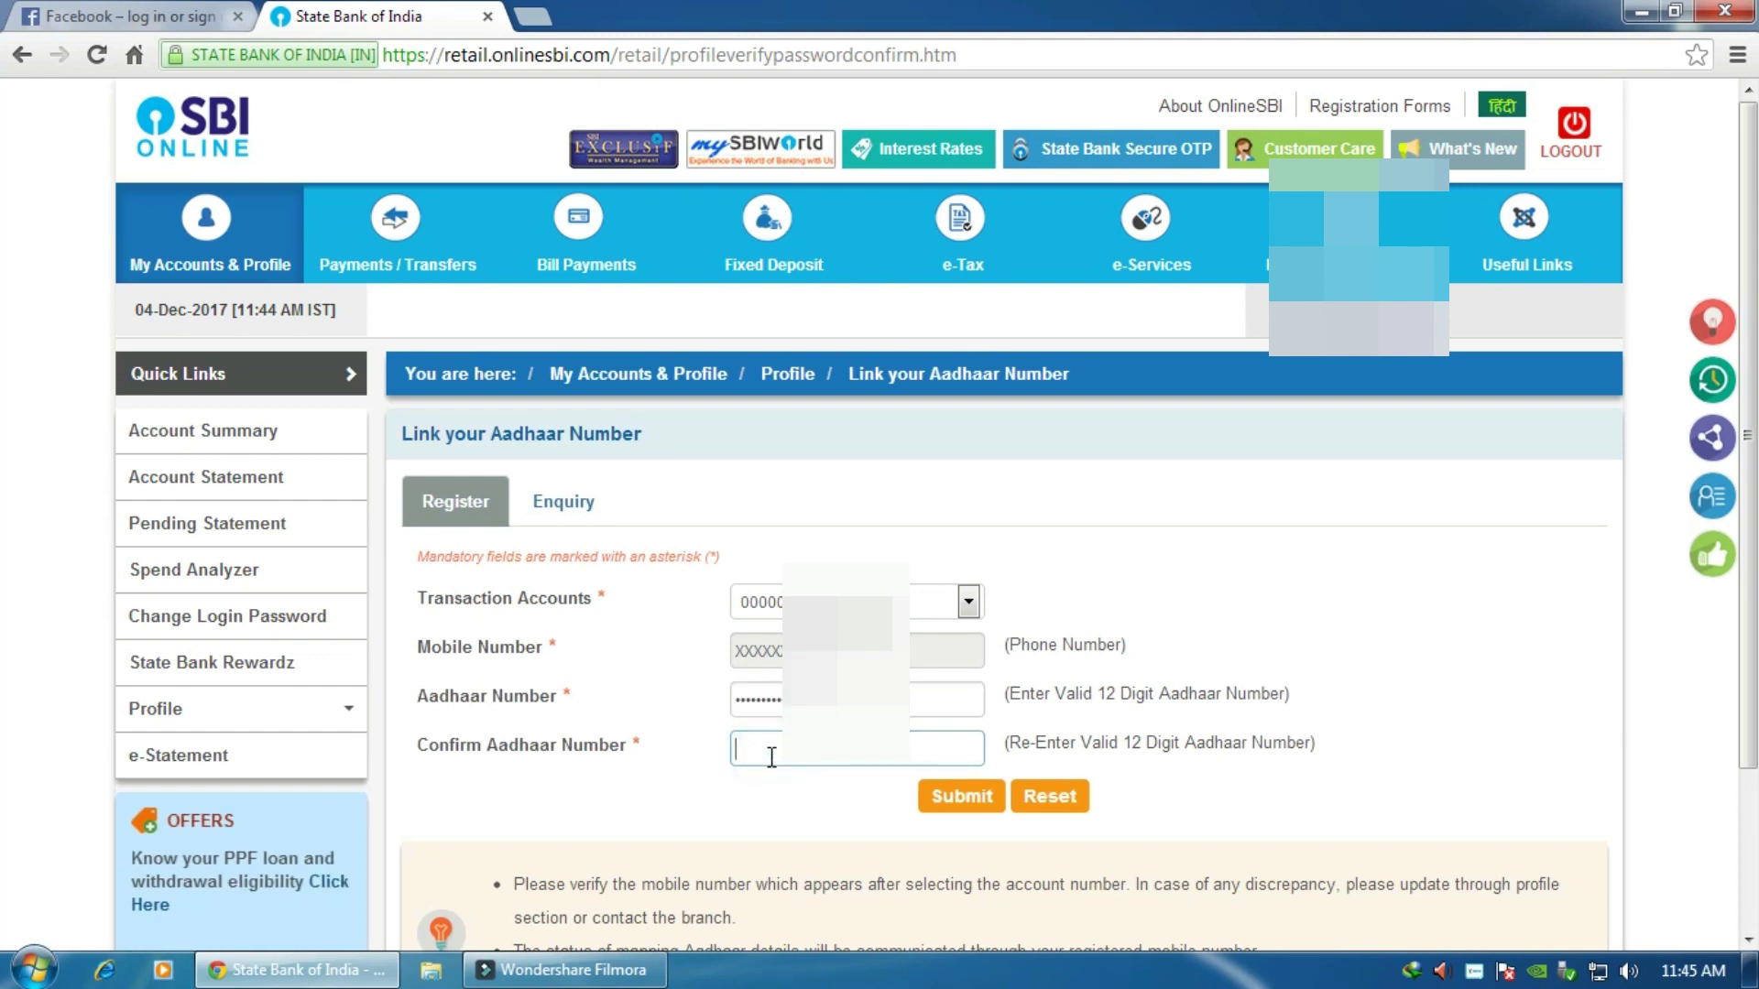
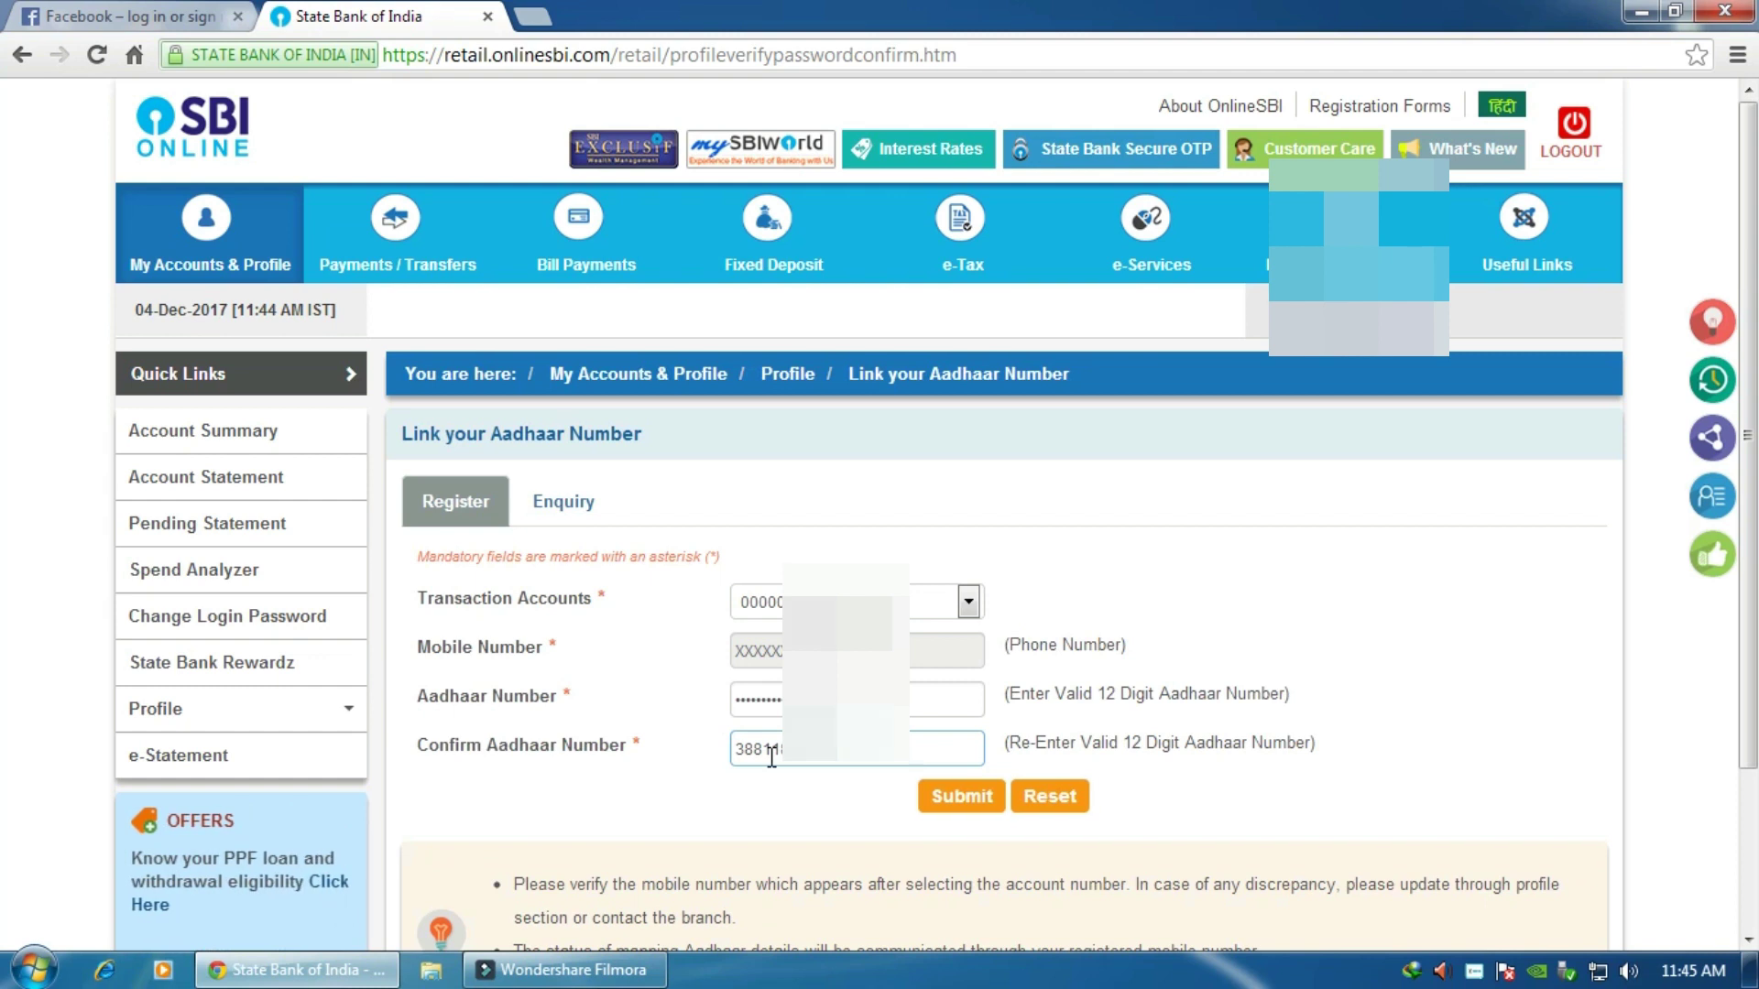
pyautogui.click(961, 796)
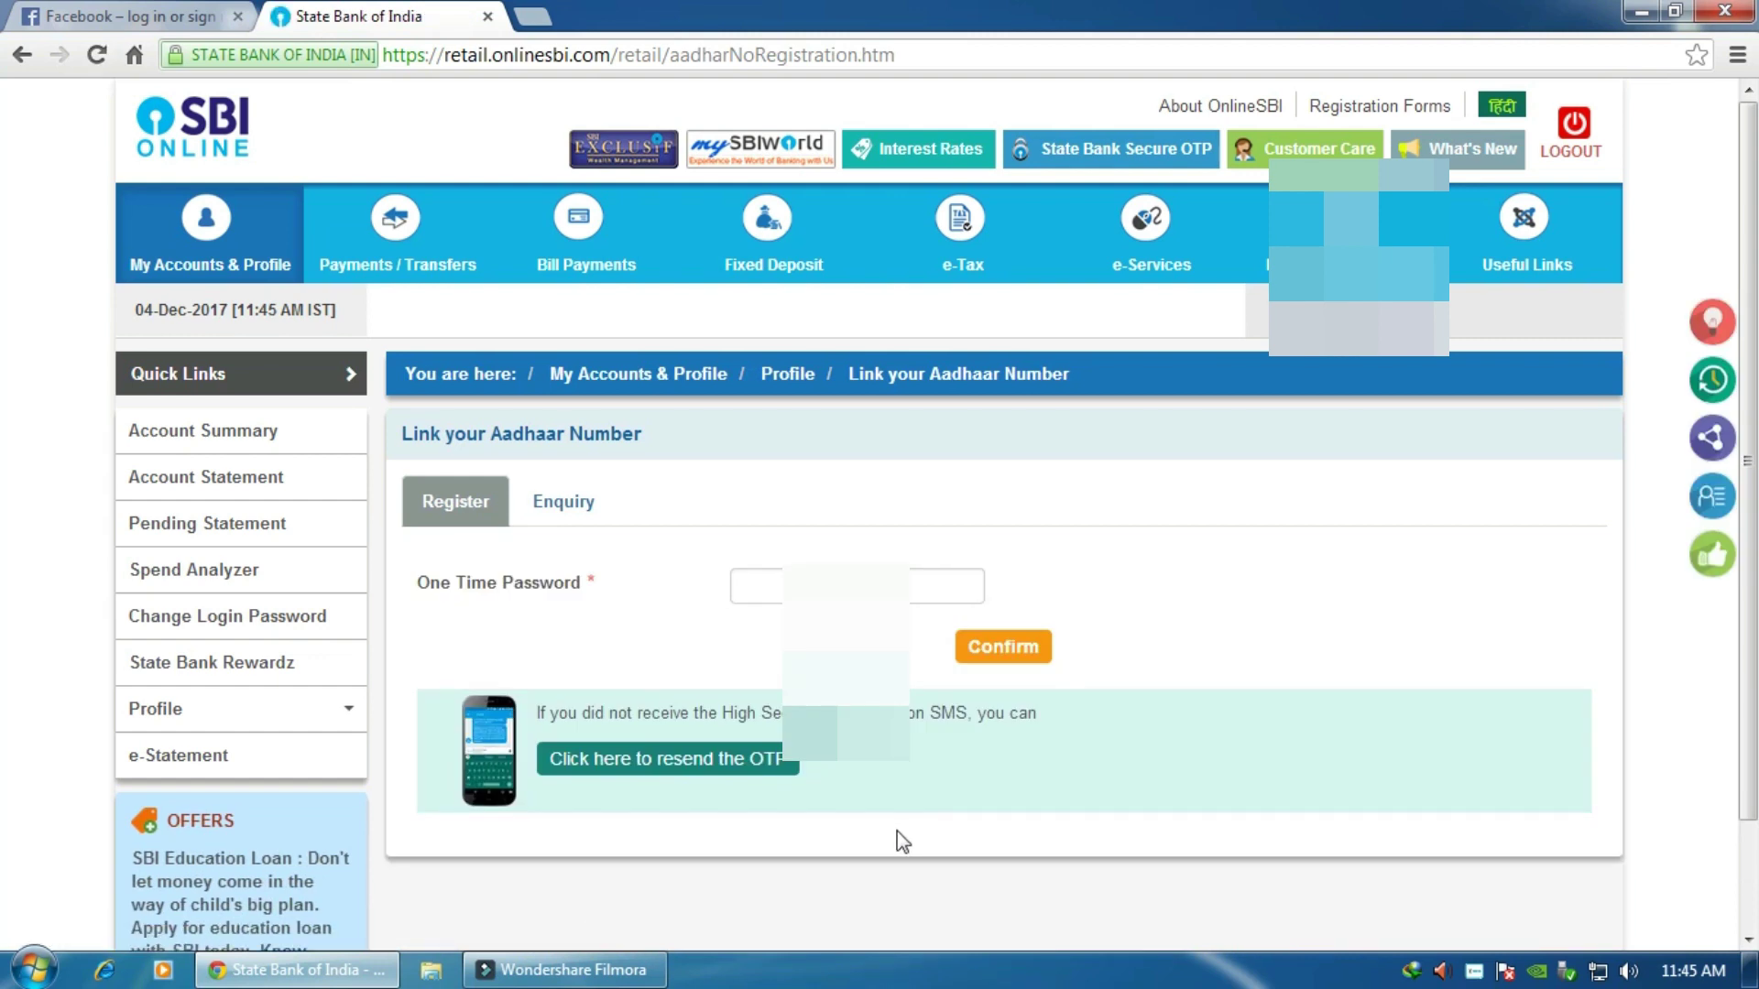
# Step: Confirm the Aadhaar link with the SMS one-time password, then log out
pyautogui.click(756, 587)
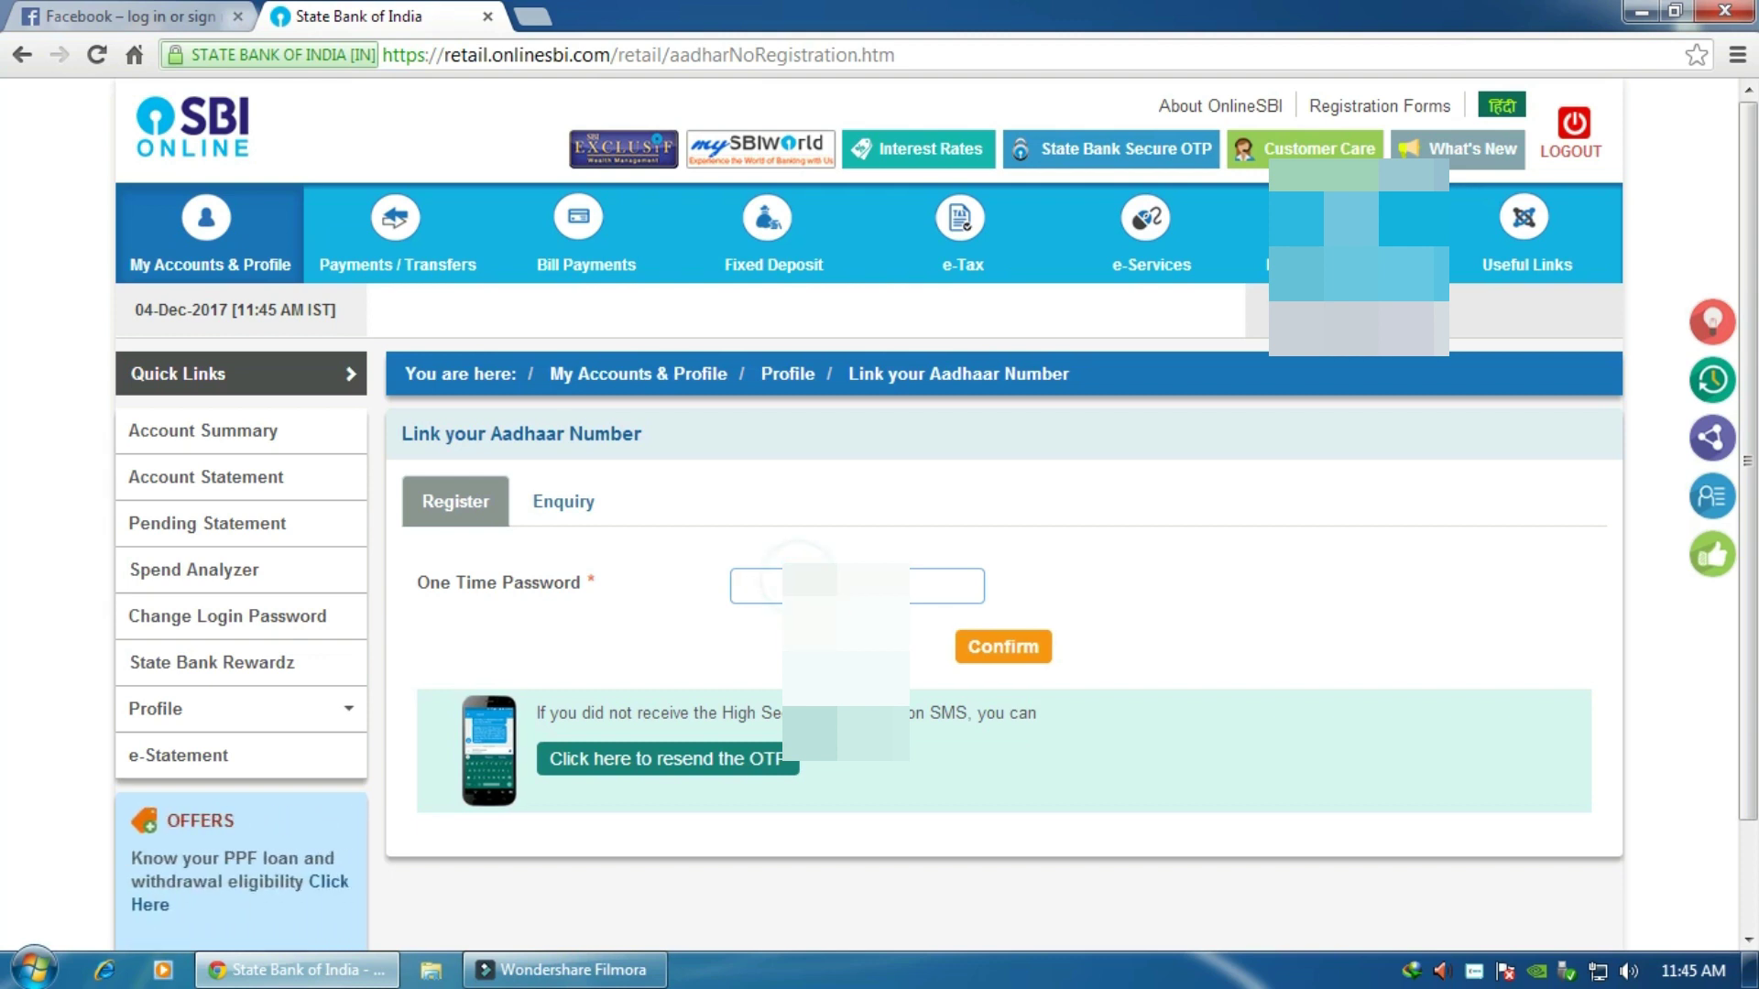
pyautogui.write('1')
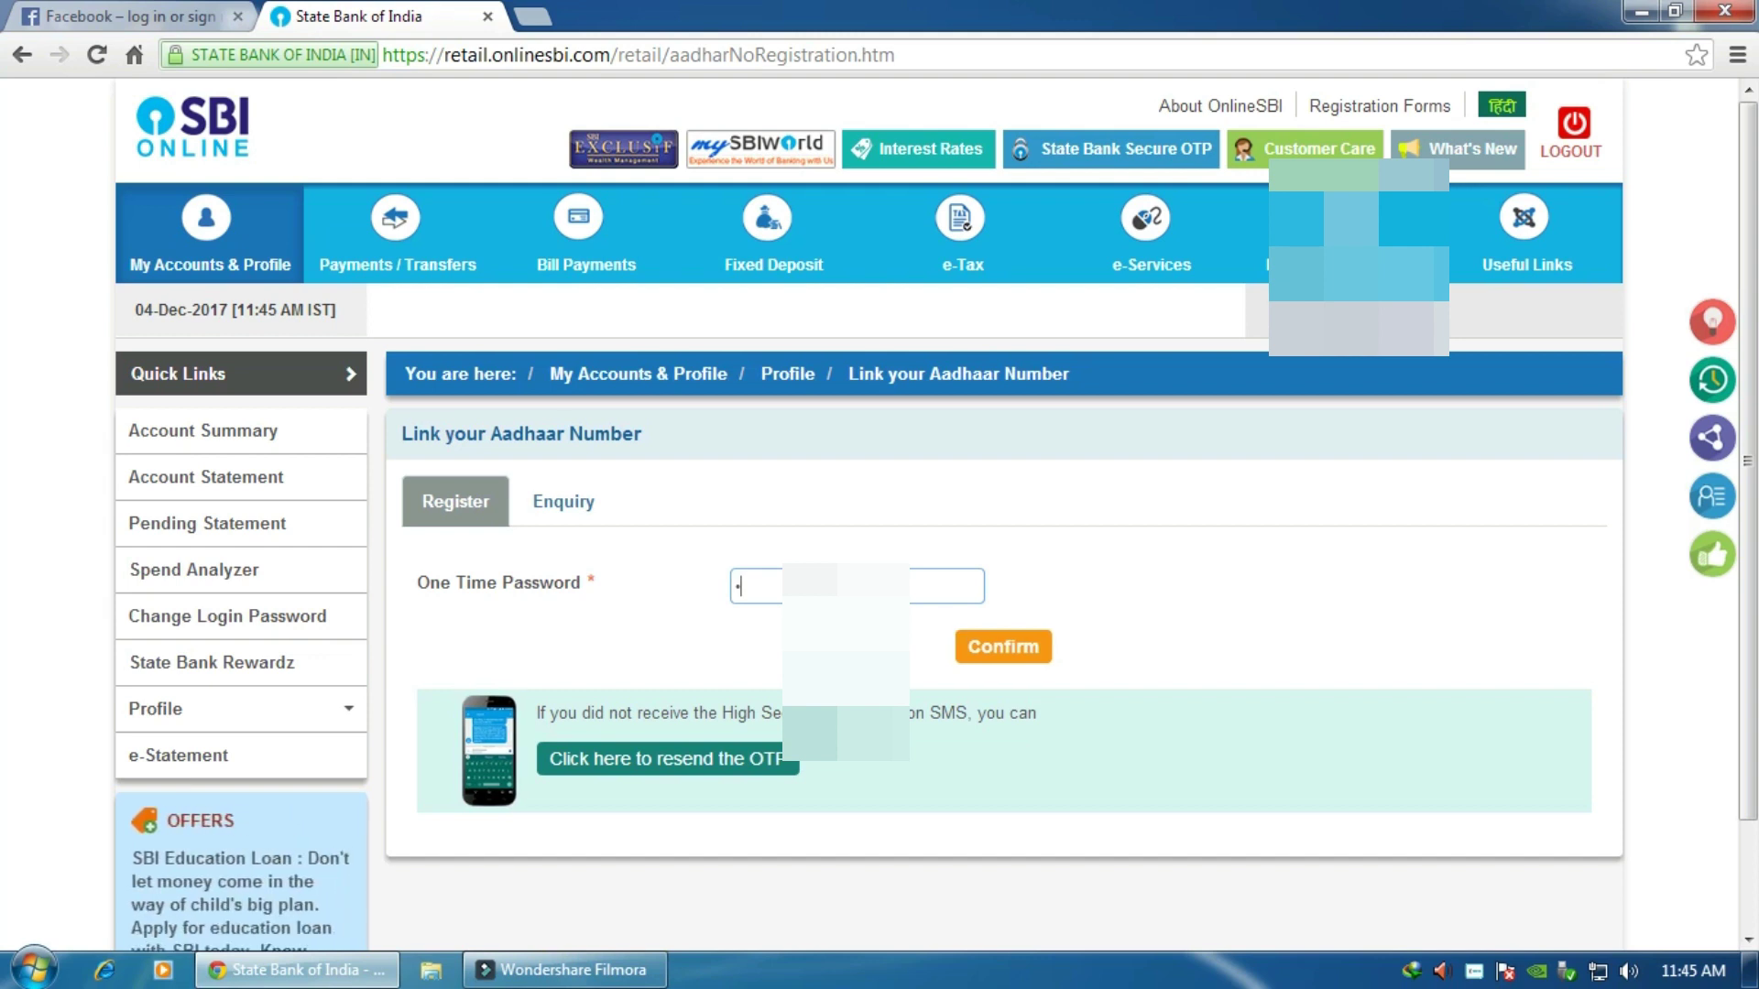
pyautogui.write('2345678')
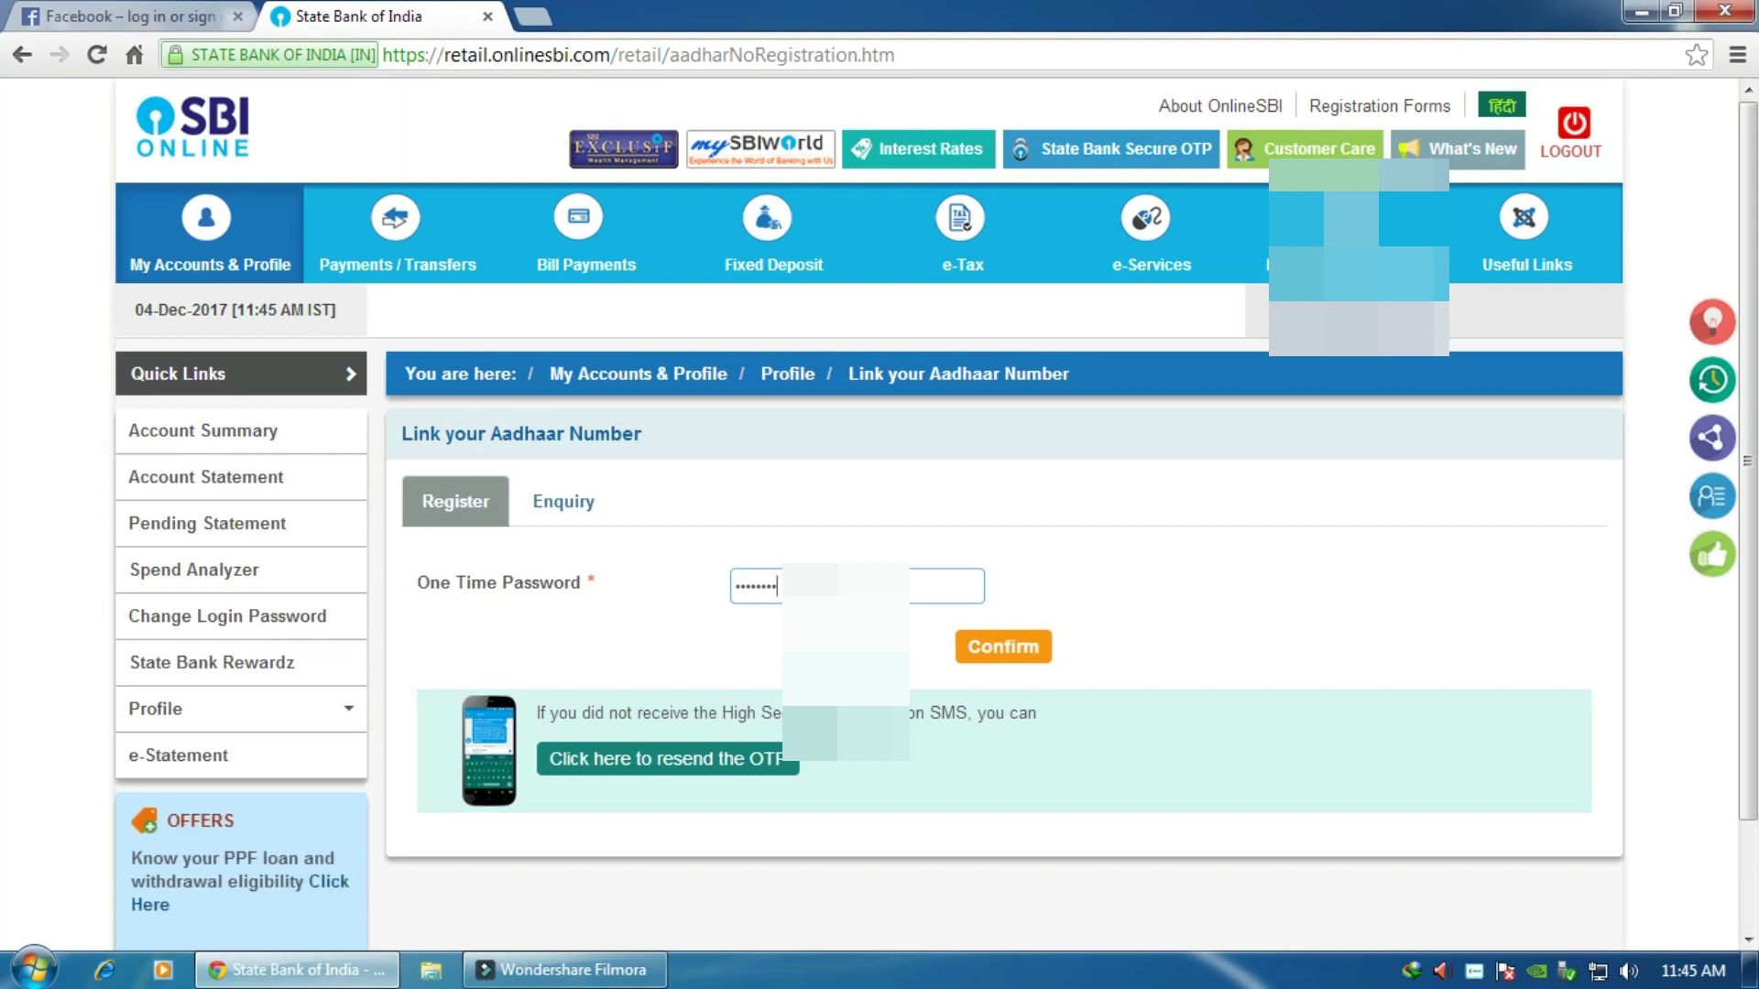
pyautogui.click(1018, 652)
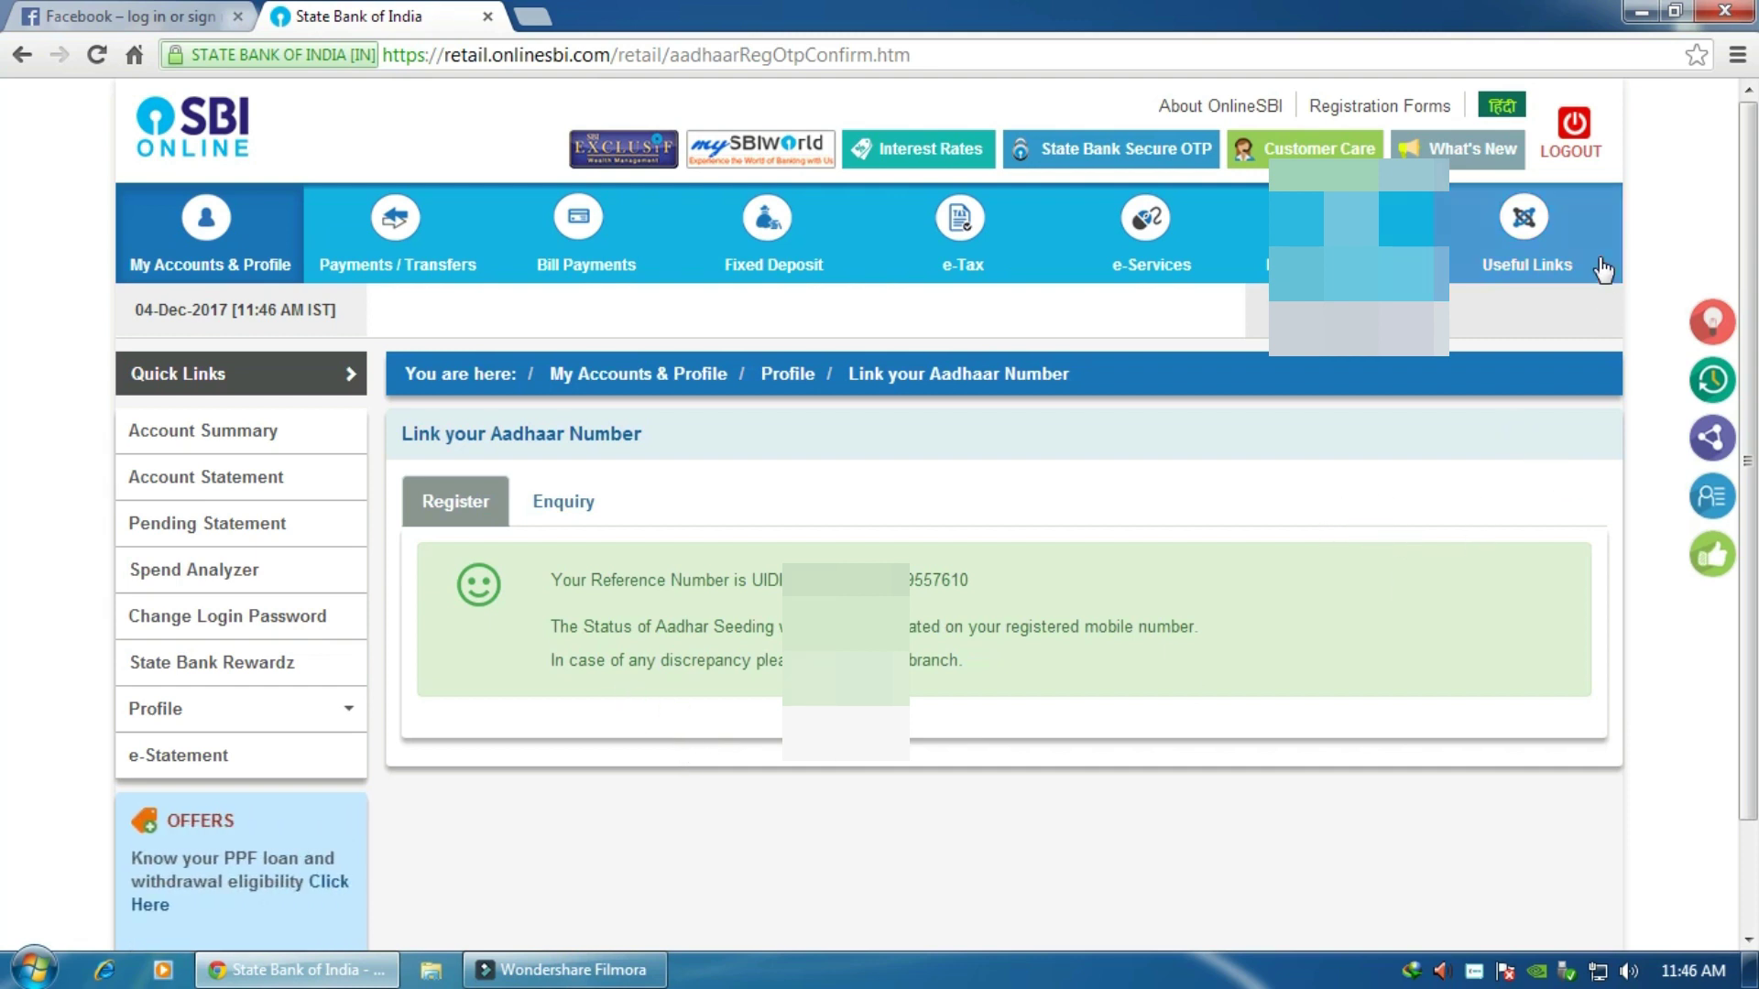
pyautogui.click(1583, 142)
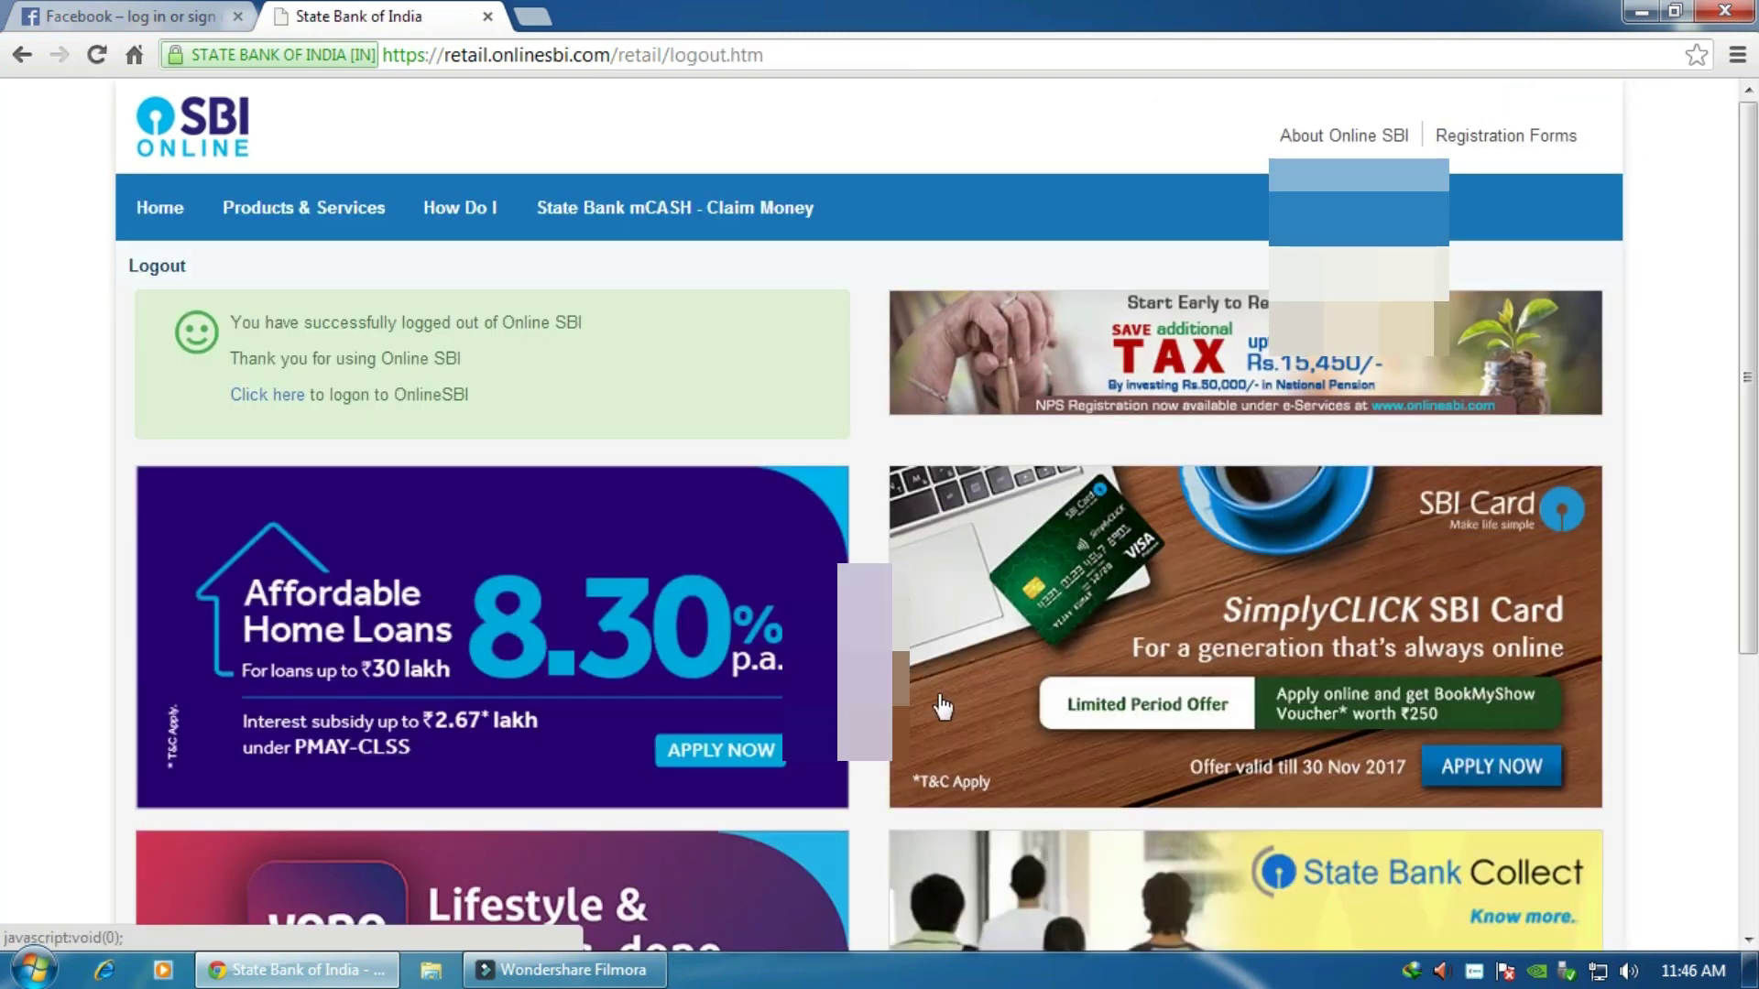